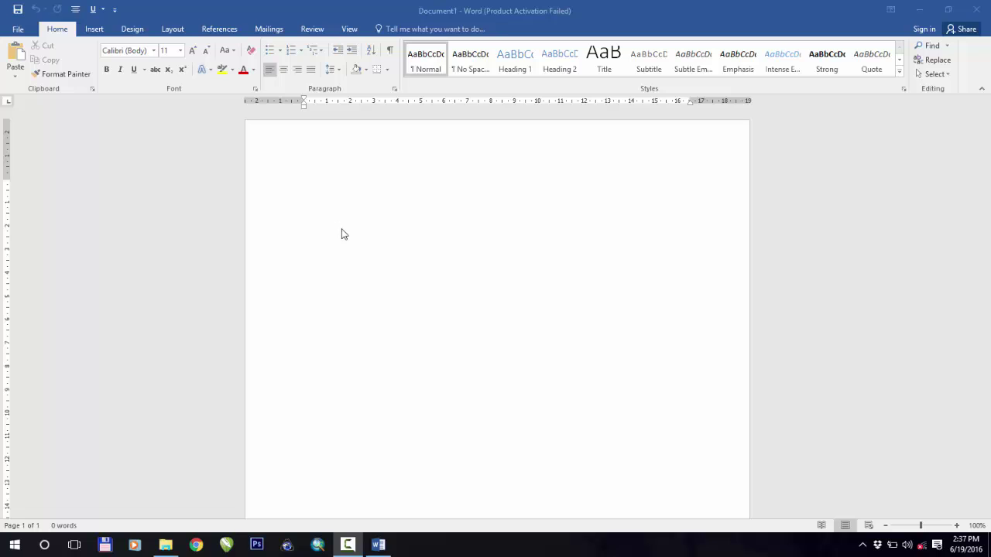
# Step: Enter the title "Tutorial Pembuatan Daftar Isi Otomatis" on the first line and convert it to all uppercase
pyautogui.click(348, 236)
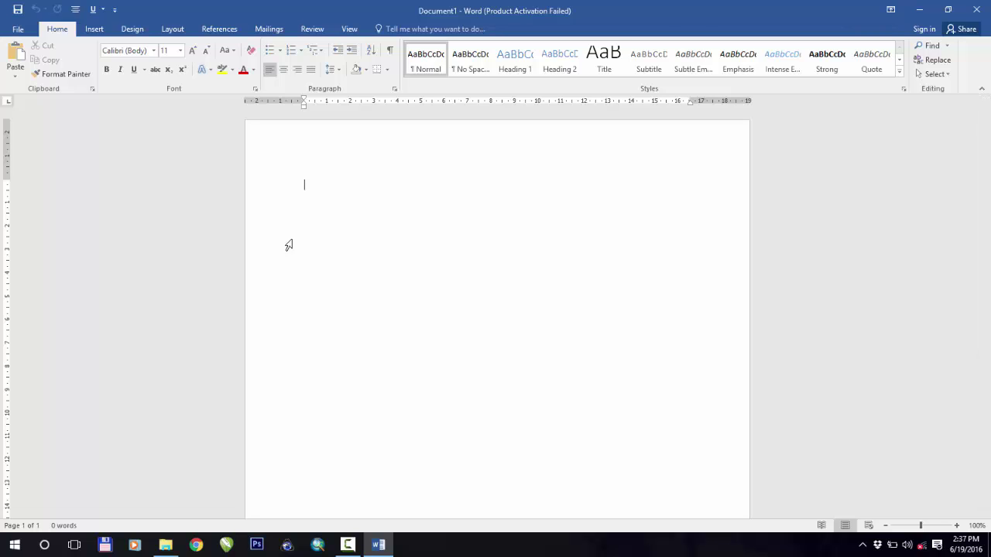
pyautogui.write('tUTORIAL pEMBUATAN dAFTAR ')
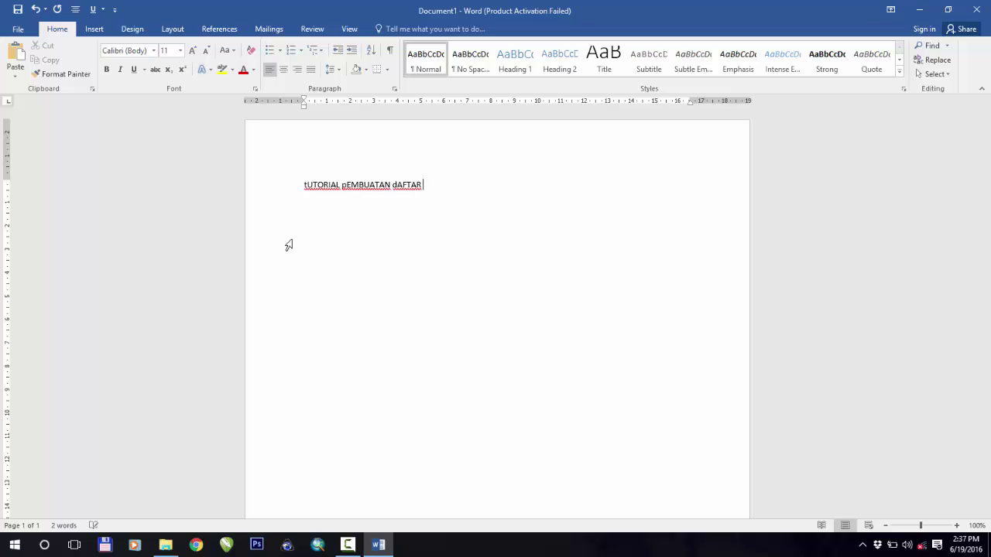
pyautogui.write('iSI oTOMATIS')
pyautogui.hotkey('ctrl', 'a')
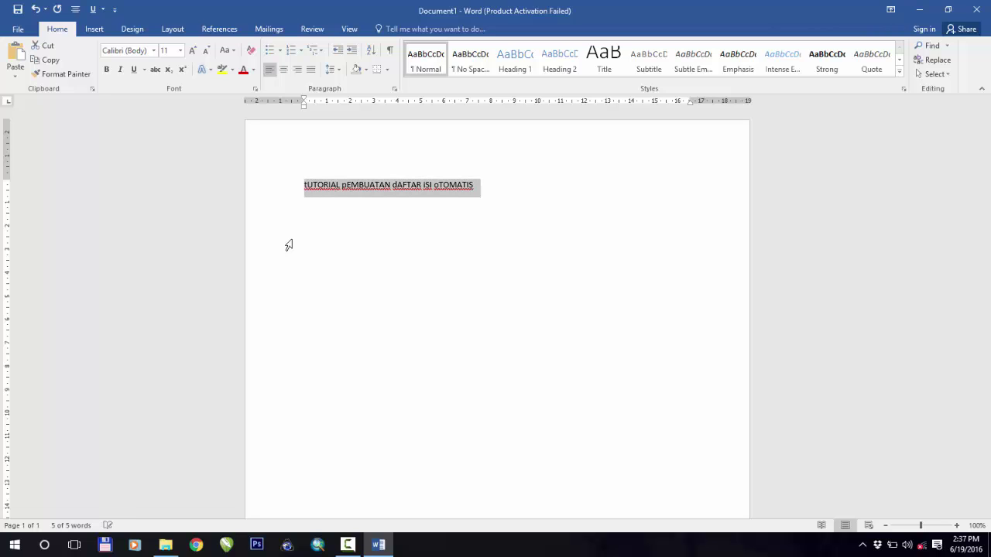
pyautogui.hotkey('shift', 'F3')
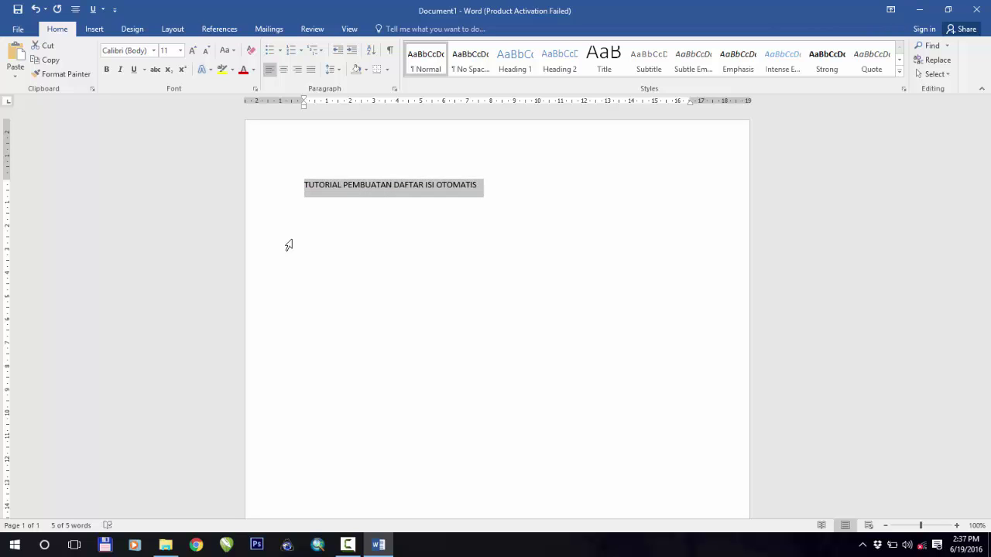
pyautogui.press('Right')
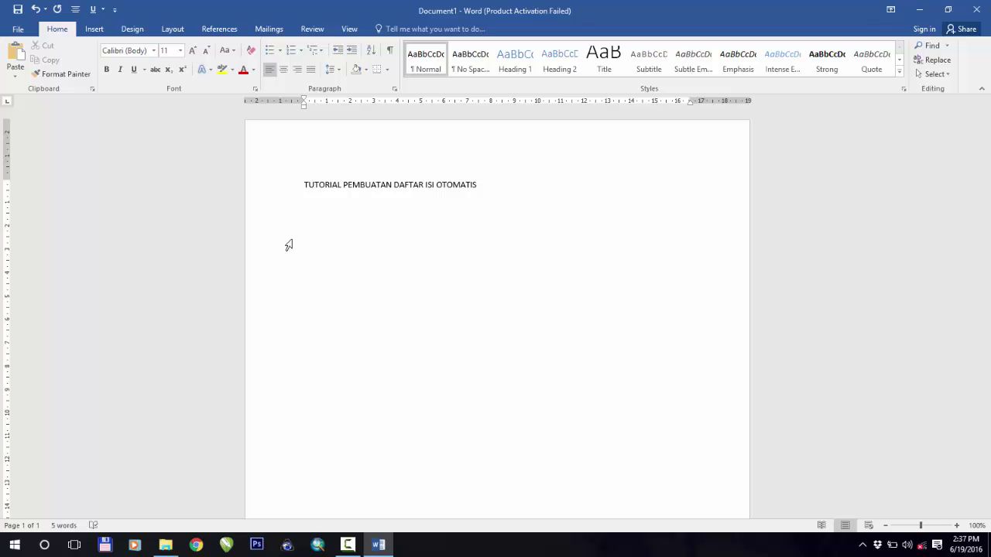
# Step: Start a numbered list below the title with "Pengenalan Section" as its first item
pyautogui.press('Return')
pyautogui.write('1. pENGE')
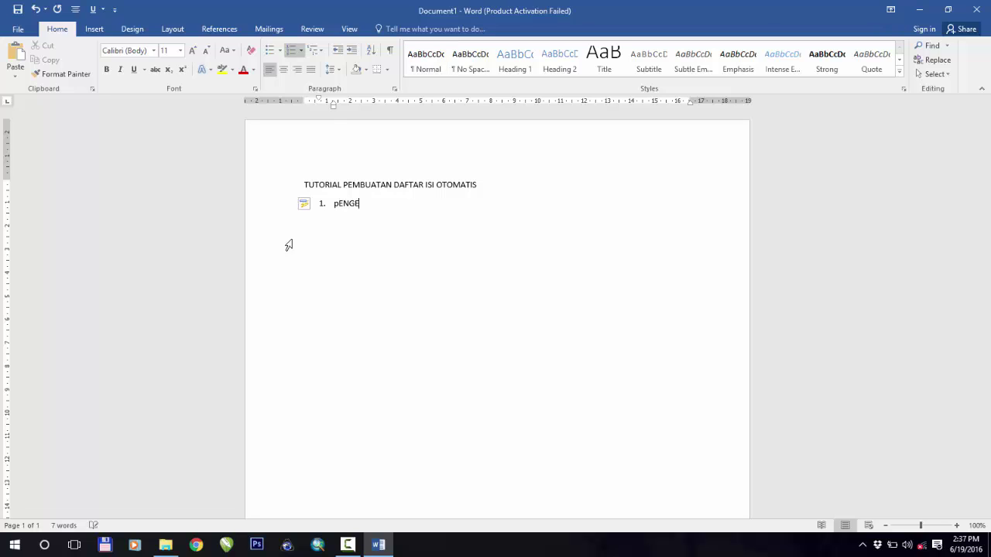
pyautogui.write('NALAN')
pyautogui.press('BackSpace')
pyautogui.press('BackSpace')
pyautogui.press('BackSpace')
pyautogui.press('BackSpace')
pyautogui.press('BackSpace')
pyautogui.press('BackSpace')
pyautogui.press('BackSpace')
pyautogui.press('BackSpace')
pyautogui.press('BackSpace')
pyautogui.press('BackSpace')
pyautogui.press('BackSpace')
pyautogui.write('Pengen')
pyautogui.press('BackSpace')
pyautogui.press('BackSpace')
pyautogui.write('enalan Section')
# Step: Add numbered items 2 to 4: "Heading Sebagai Penanda", "Memberi Halaman" and "Membuat Daftar Isi Otomatis"
pyautogui.press('Return')
pyautogui.write('Heading Se')
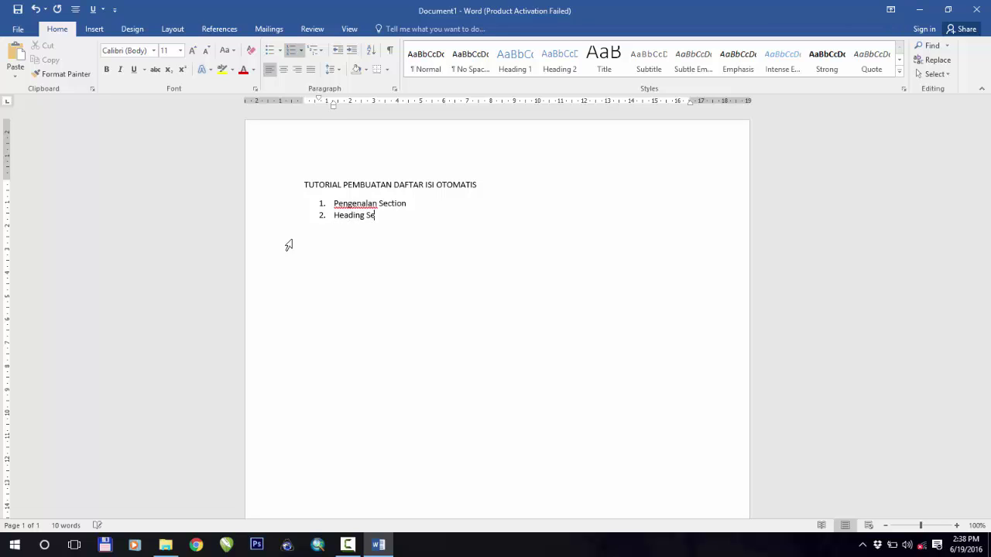
pyautogui.write('bagai Penanda')
pyautogui.press('Return')
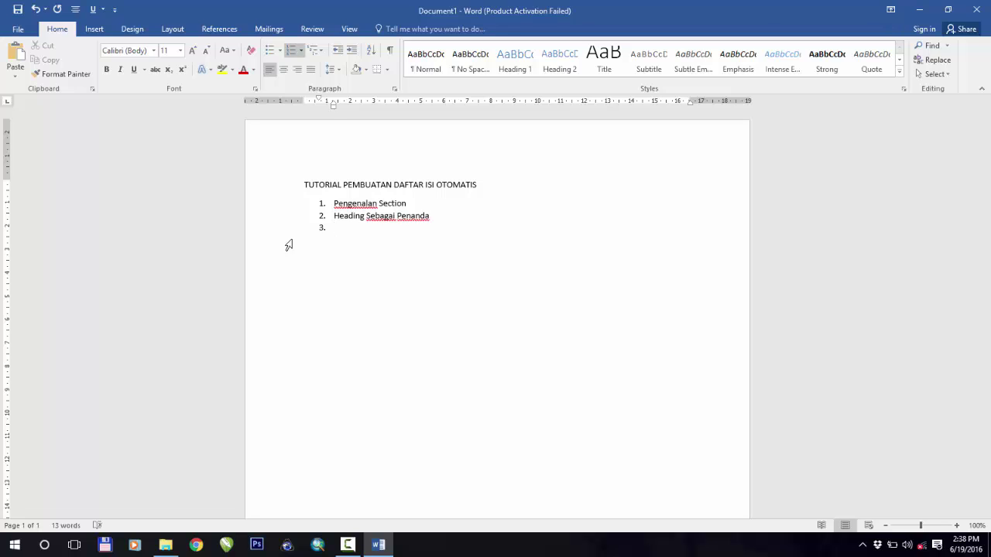
pyautogui.write('Memberi Halaman')
pyautogui.press('Return')
pyautogui.write('Mem')
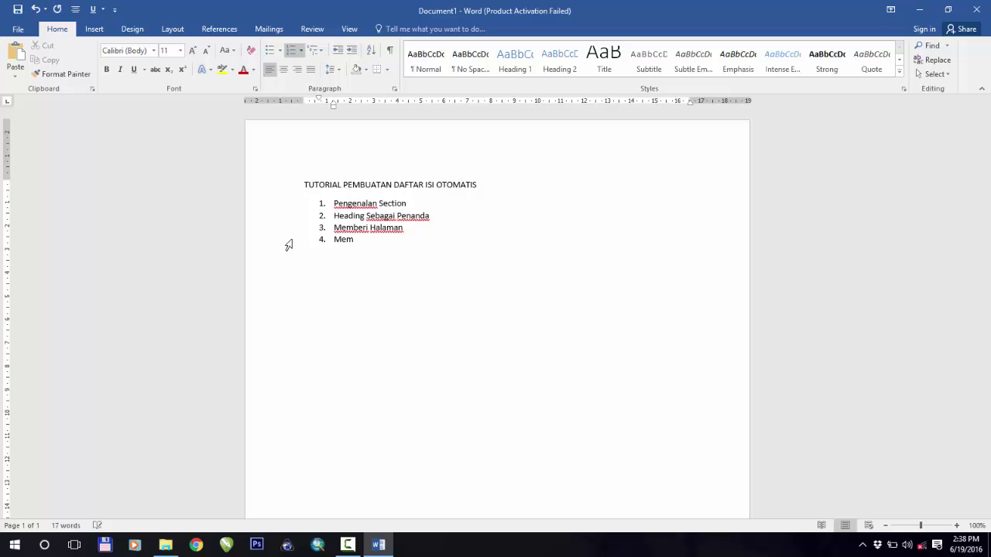
pyautogui.write('buat Daftar Isi Otomatis')
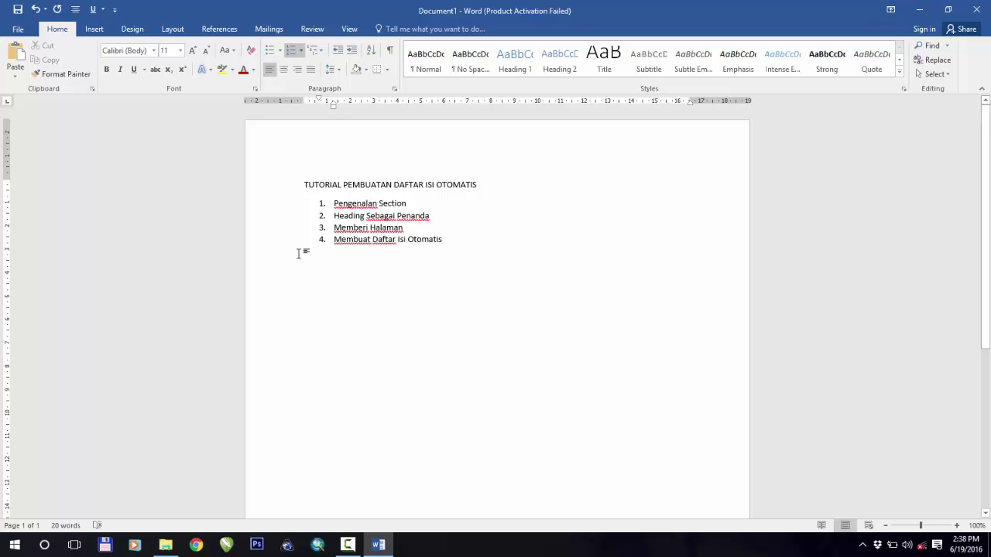
# Step: Add an unnumbered line "Extra" below the fourth list item, aligned with the item text
pyautogui.press('Return')
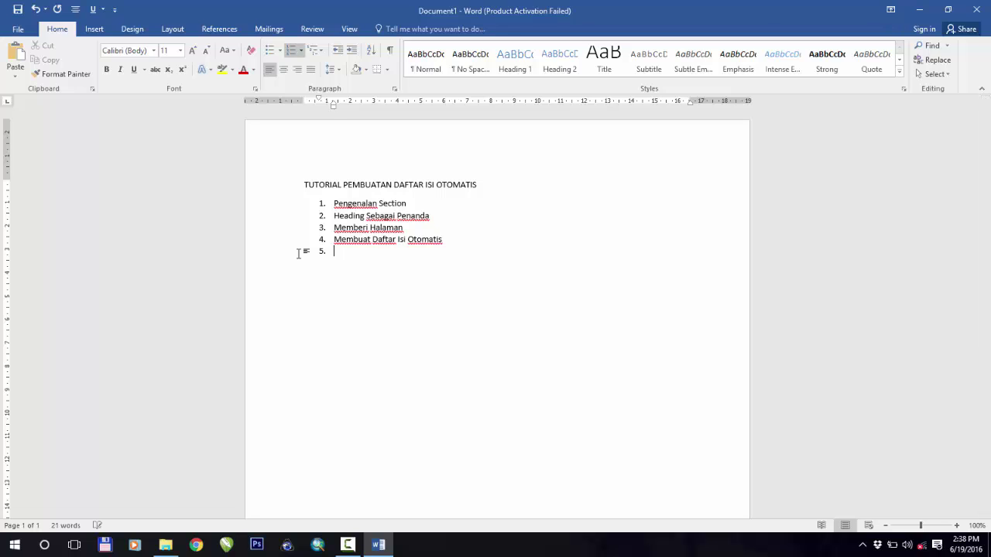
pyautogui.press('BackSpace')
pyautogui.write('Extra')
# Step: Start a dash-bulleted list under Extra with the item "Membuat halaman landscape dan portrait dalam satu dokumen"
pyautogui.press('Return')
pyautogui.write('- ')
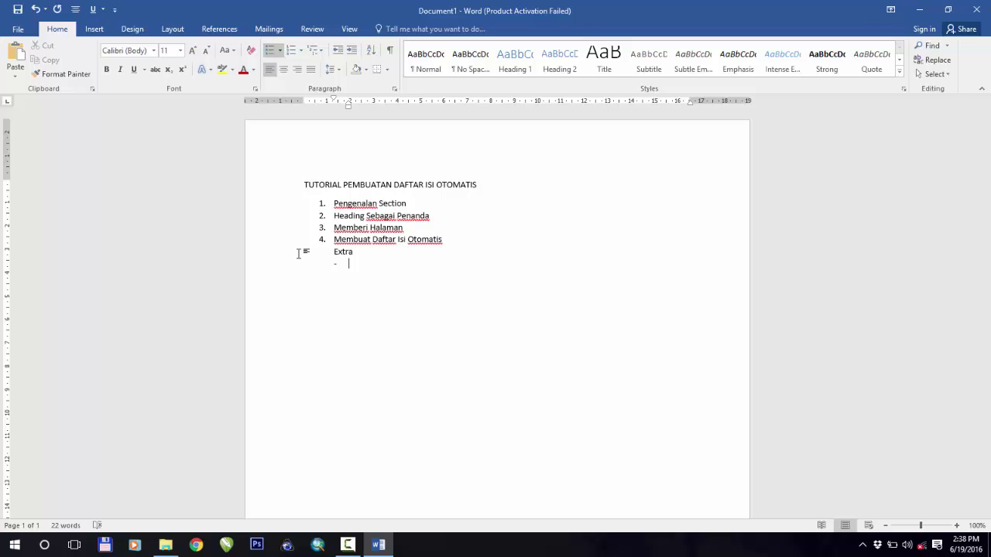
pyautogui.write('Membuat halaman lanscape dan ')
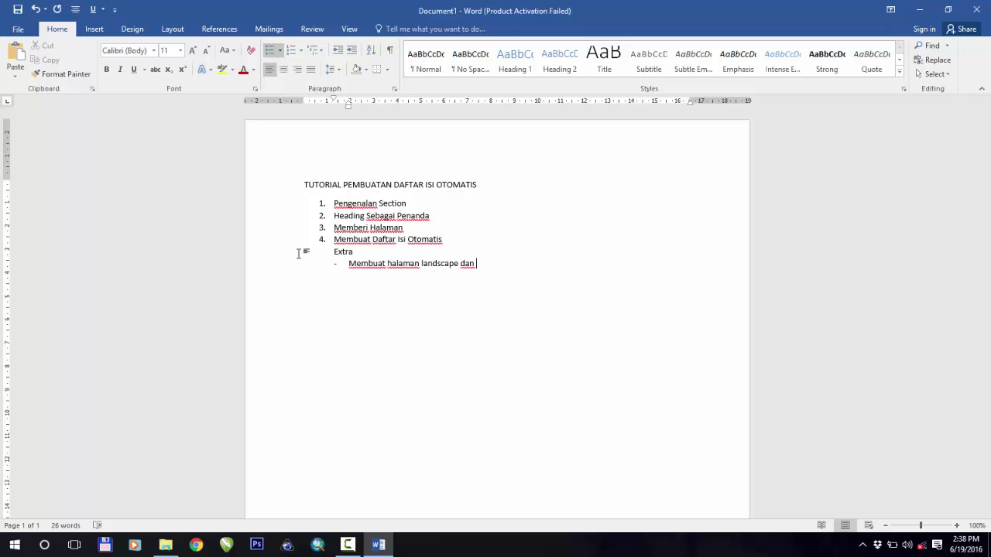
pyautogui.write('potrait dalam satu doumen')
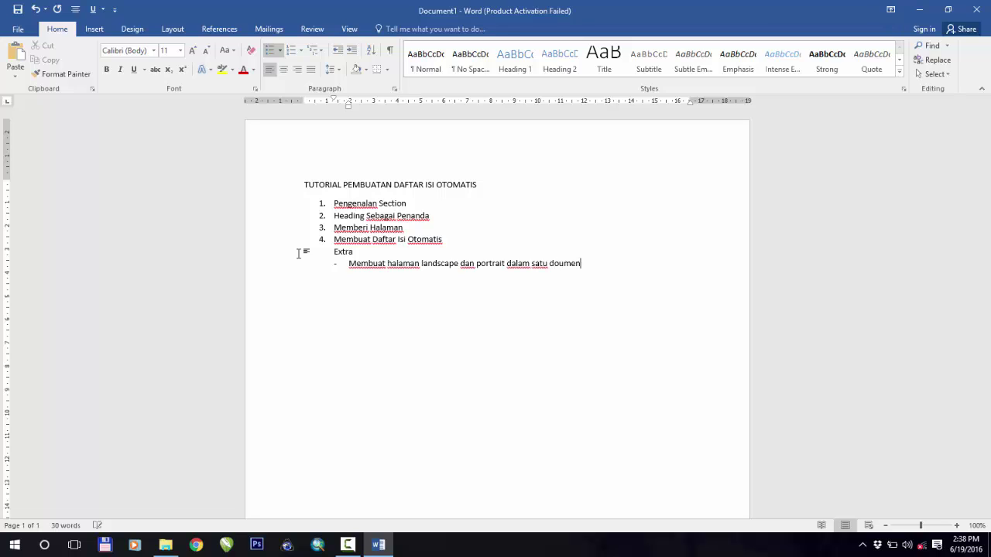
pyautogui.press('BackSpace')
pyautogui.press('BackSpace')
pyautogui.write('um')
pyautogui.press('BackSpace')
pyautogui.press('BackSpace')
pyautogui.write('kumen')
# Step: Add a second dash bullet reading "Membuat daftar table ataudaftar lampiran otomatis"
pyautogui.write('Membuat ')
pyautogui.write('daftar ')
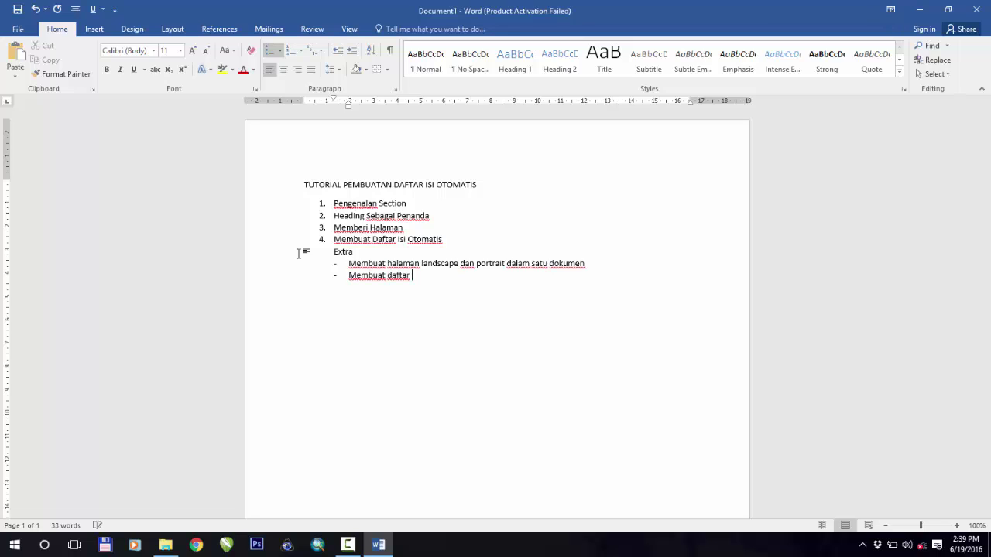
pyautogui.write('table ataudaftar lampi')
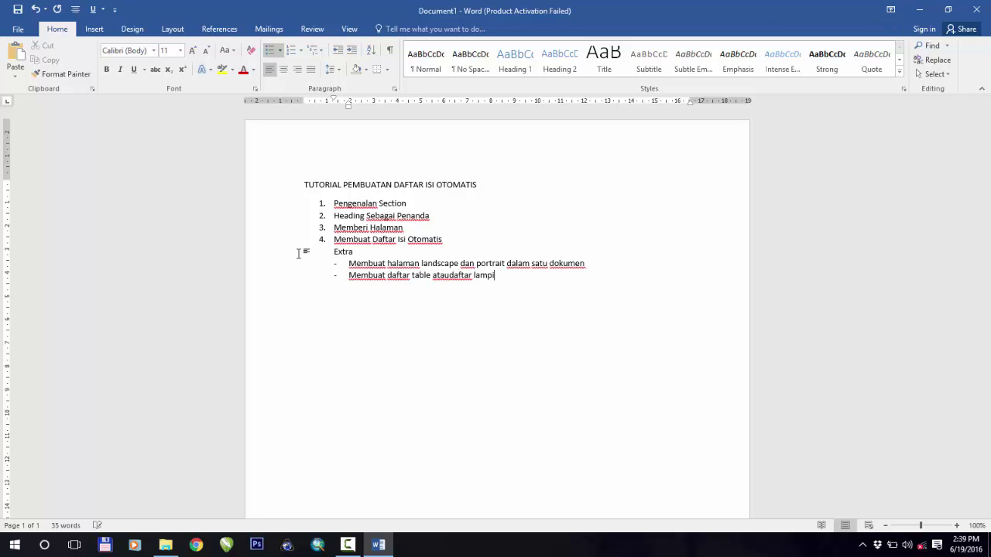
pyautogui.write('ran otomatis')
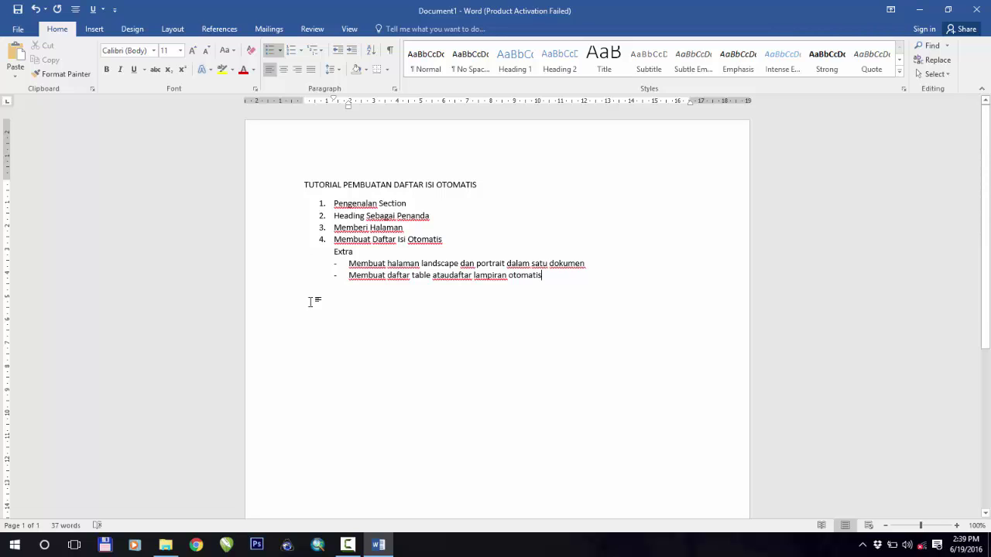
# Step: Select the text of the first numbered item, "Pengenalan Section"
pyautogui.moveTo(405, 205)
pyautogui.mouseDown()
pyautogui.moveTo(338, 200)
pyautogui.moveTo(401, 203)
pyautogui.mouseUp()
pyautogui.click(341, 203)
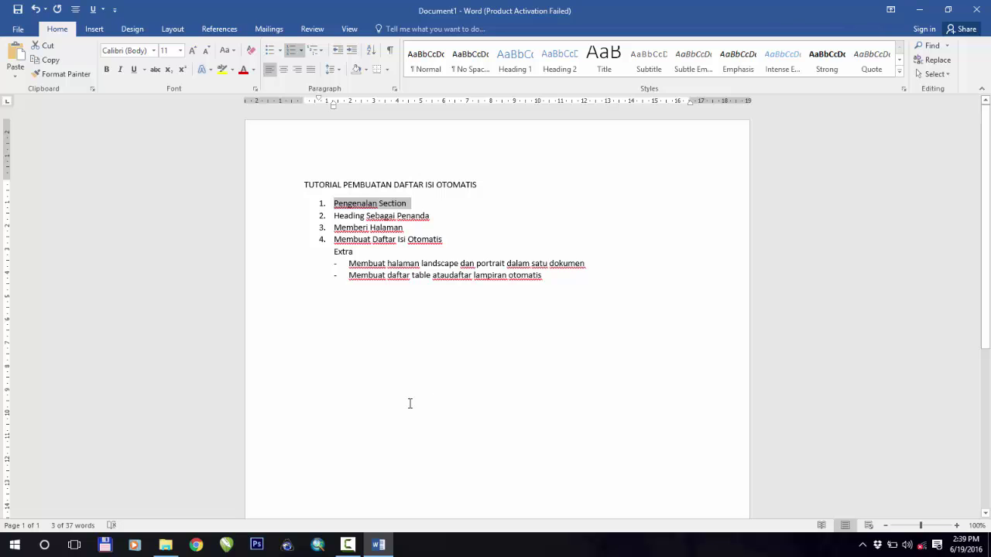
# Step: Switch to File Explorer and open the drive GUGUS (D:)
pyautogui.click(165, 546)
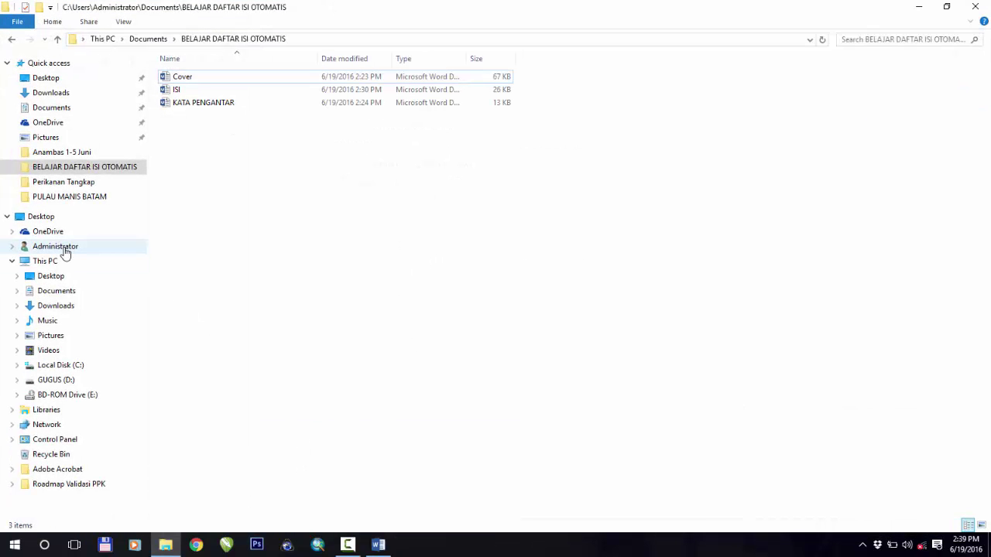
pyautogui.click(56, 380)
pyautogui.doubleClick(540, 101)
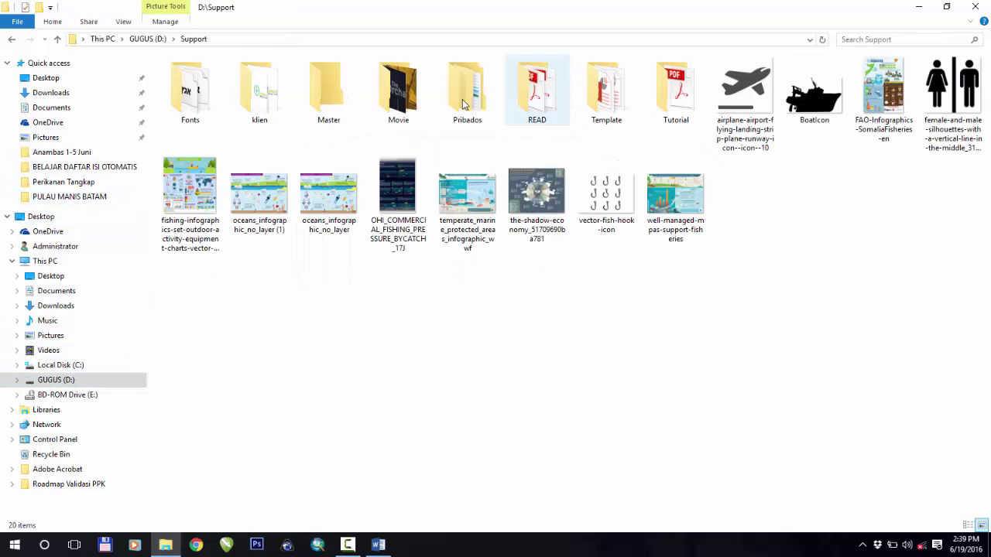
pyautogui.click(147, 39)
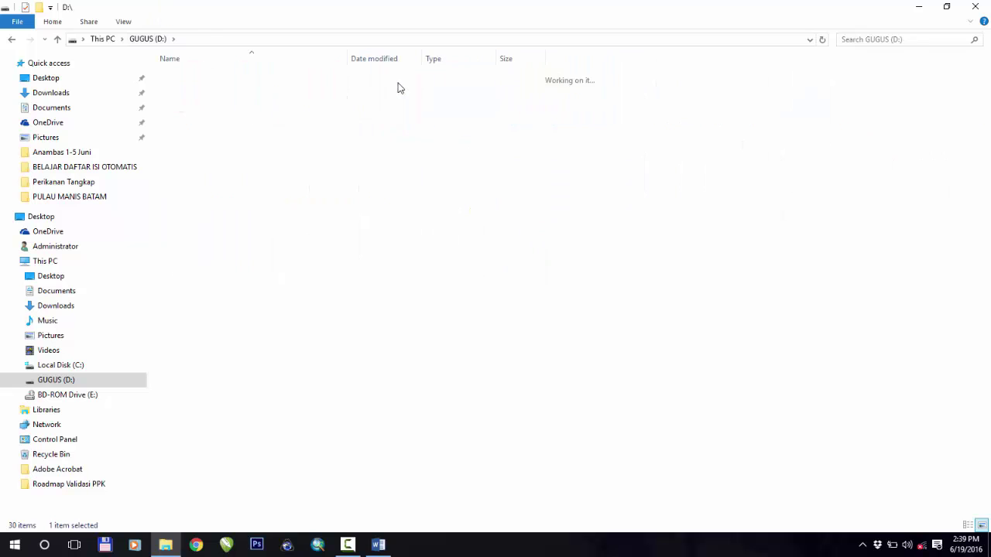
pyautogui.doubleClick(237, 129)
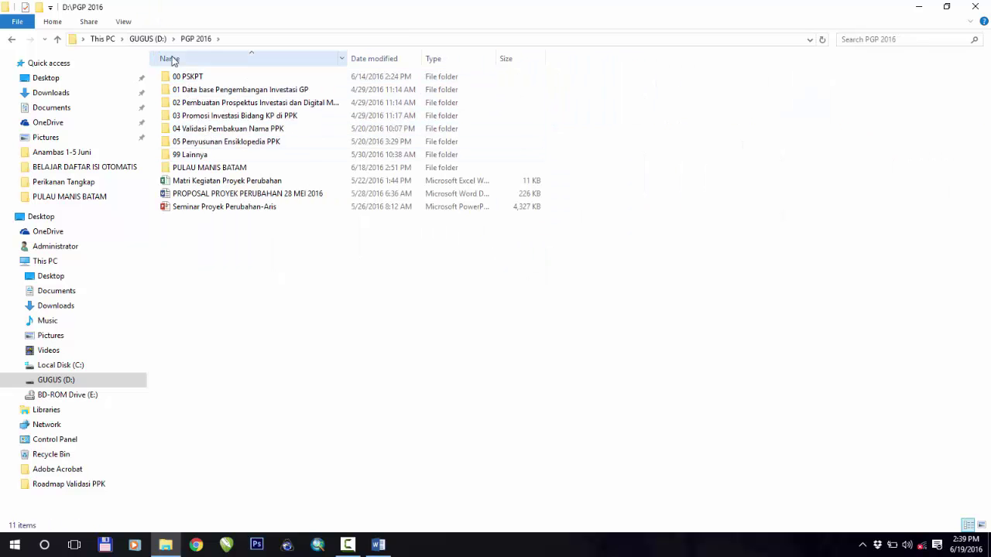
pyautogui.click(146, 39)
# Step: Open the Word report "6 LAPORAN PROMOSI INVESTASI PPK (Final)" from PRL\INPRO\LAPORAN KEGIATAN 2015\Laporan Promosi Investasi
pyautogui.doubleClick(443, 96)
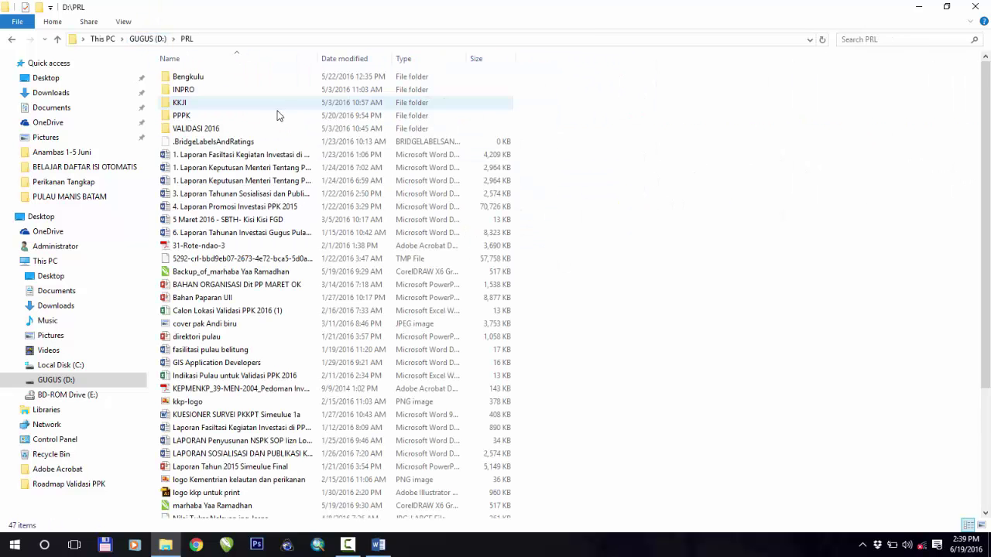
pyautogui.doubleClick(183, 90)
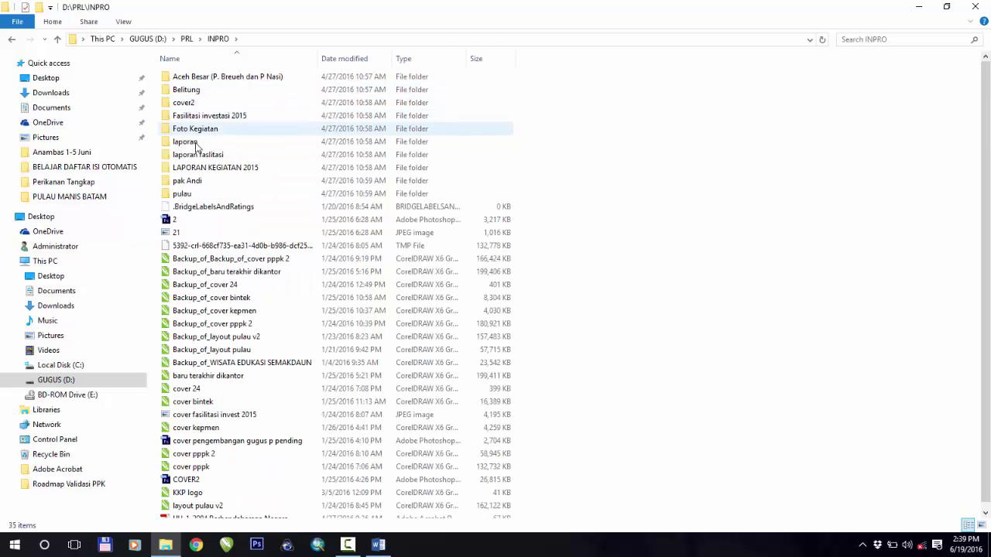
pyautogui.doubleClick(196, 166)
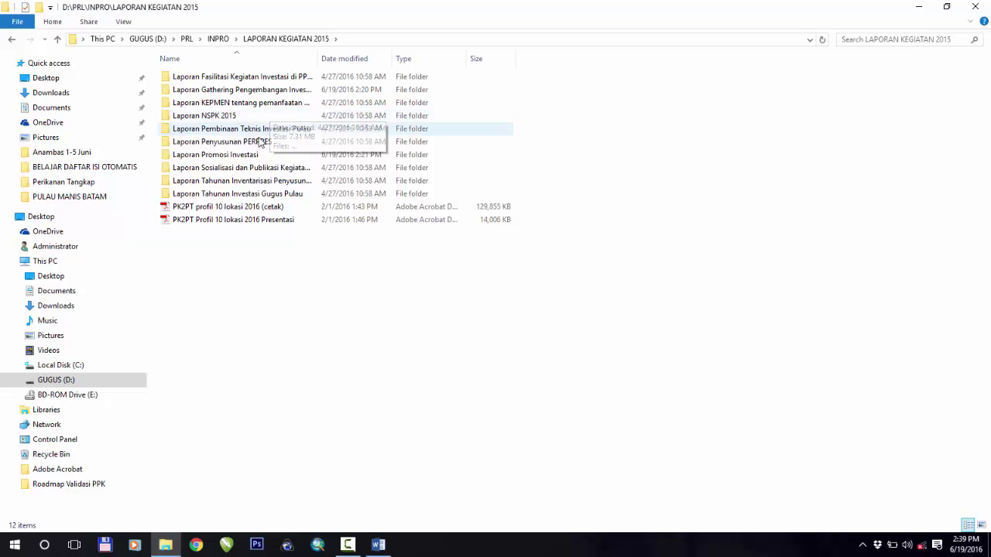
pyautogui.doubleClick(220, 154)
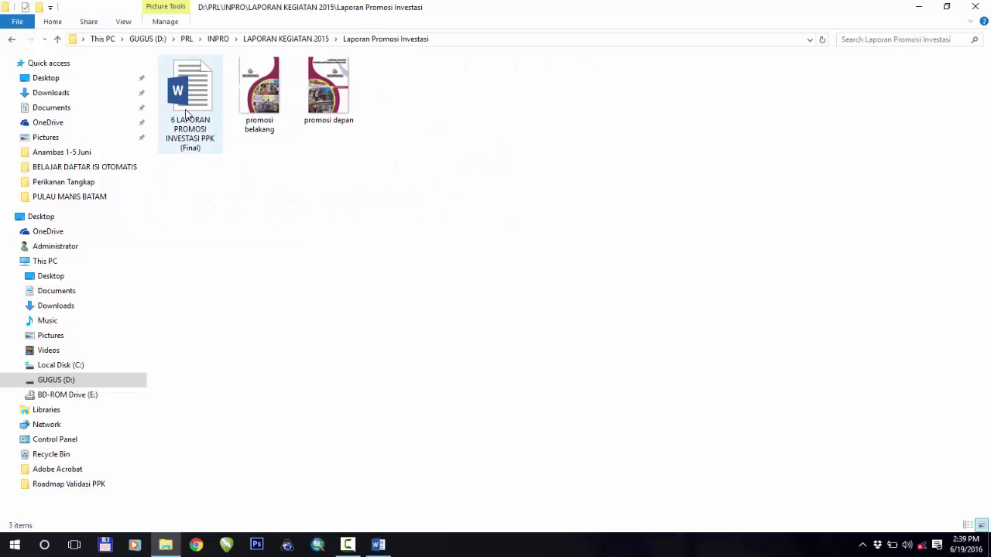
pyautogui.doubleClick(186, 114)
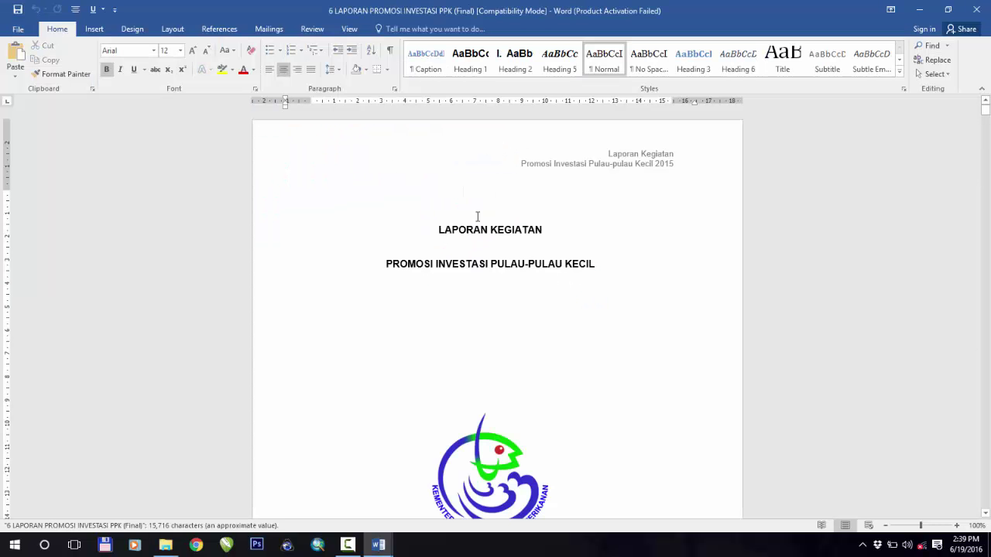
# Step: Examine the report's cover page, the Kata Pengantar page and the start of the Daftar Isi, including their headers and page numbering
pyautogui.scroll(-3, 444, 185)
pyautogui.scroll(4, 445, 185)
pyautogui.scroll(-5, 444, 185)
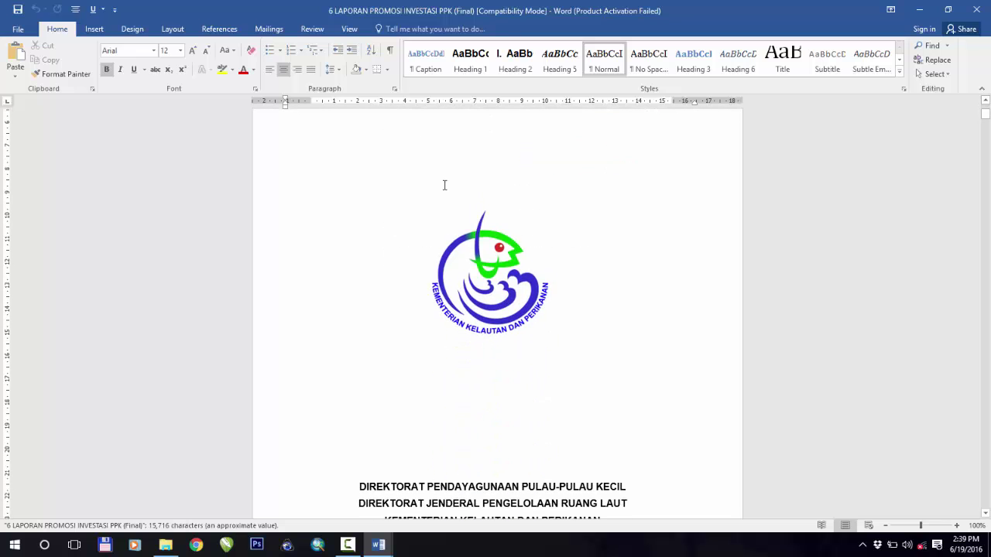
pyautogui.scroll(4, 458, 245)
pyautogui.scroll(-2, 458, 258)
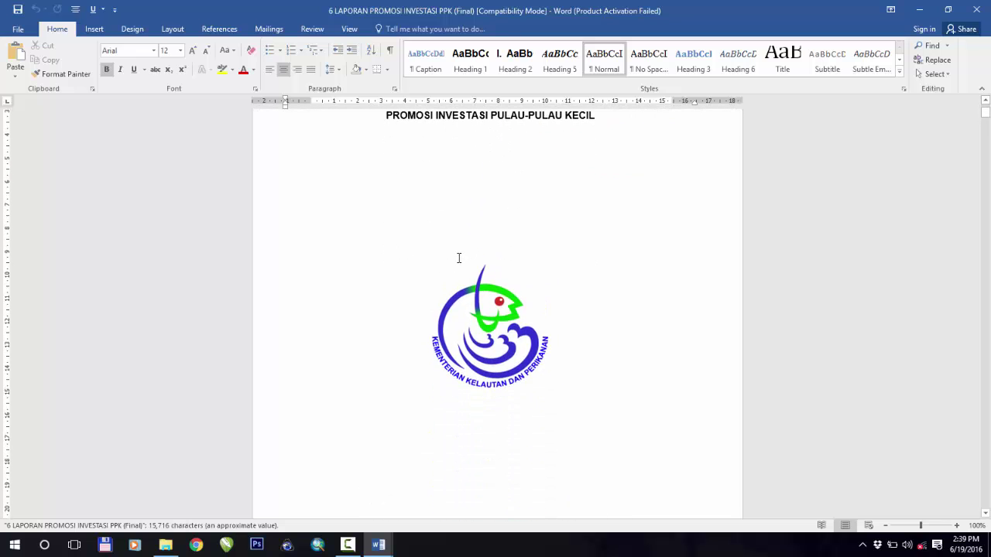
pyautogui.scroll(-5, 458, 258)
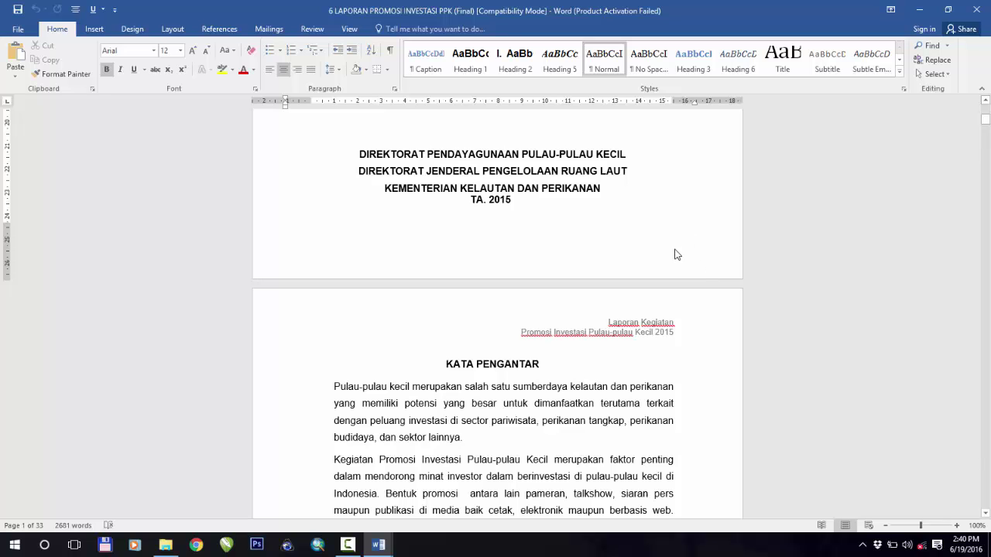
pyautogui.scroll(2, 674, 255)
pyautogui.scroll(-1, 619, 371)
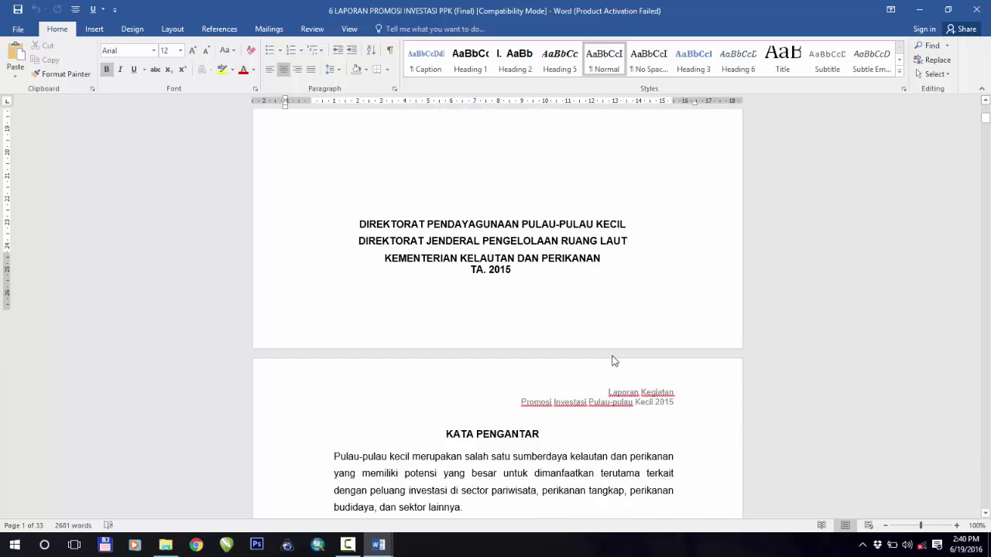
pyautogui.scroll(-15, 612, 360)
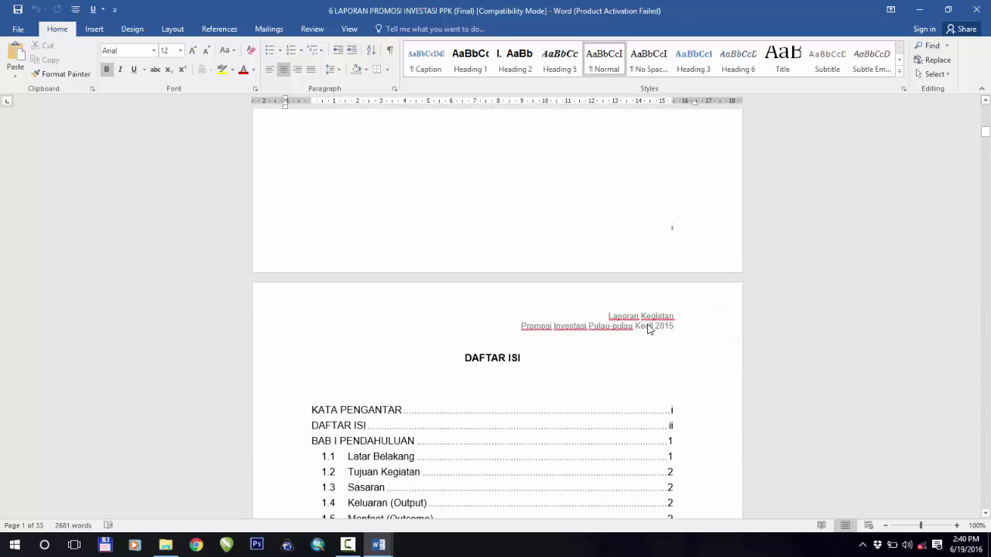
# Step: Inspect the footer page number of the Kata Pengantar page in header and footer view, and view the start of BAB I
pyautogui.doubleClick(669, 229)
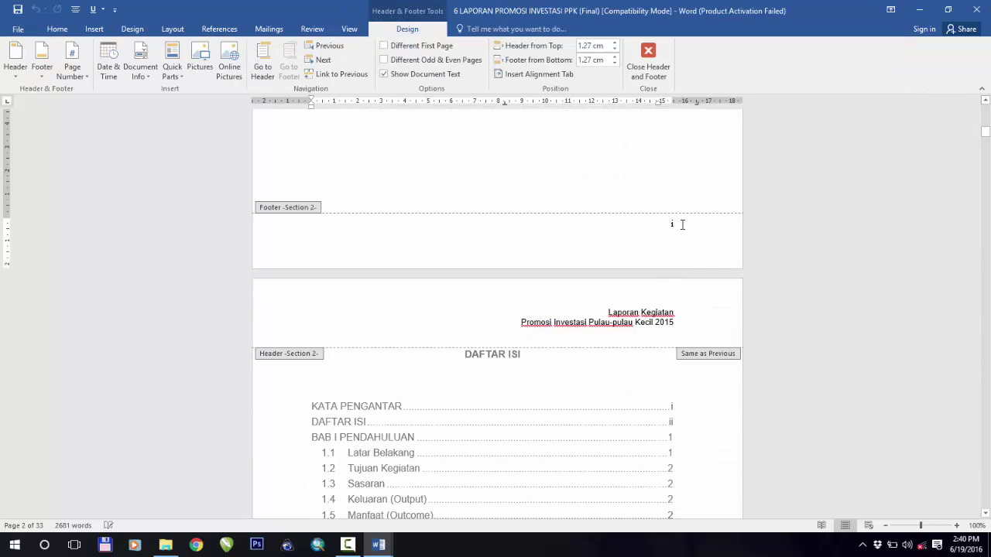
pyautogui.doubleClick(641, 183)
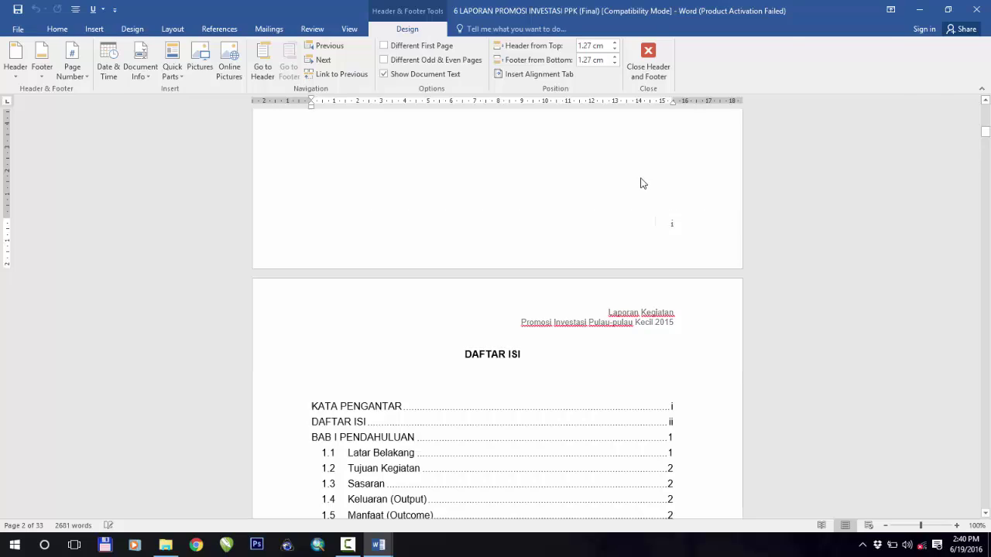
pyautogui.scroll(-15, 635, 209)
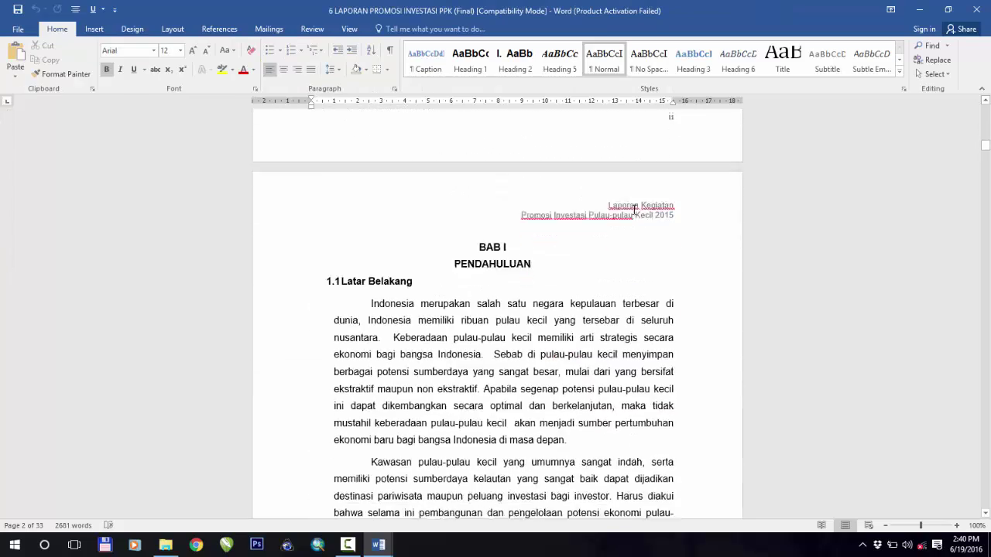
# Step: Compare the page numbering of the Daftar Isi page with that of the first BAB I page in the report
pyautogui.scroll(-5, 635, 209)
pyautogui.scroll(6, 635, 224)
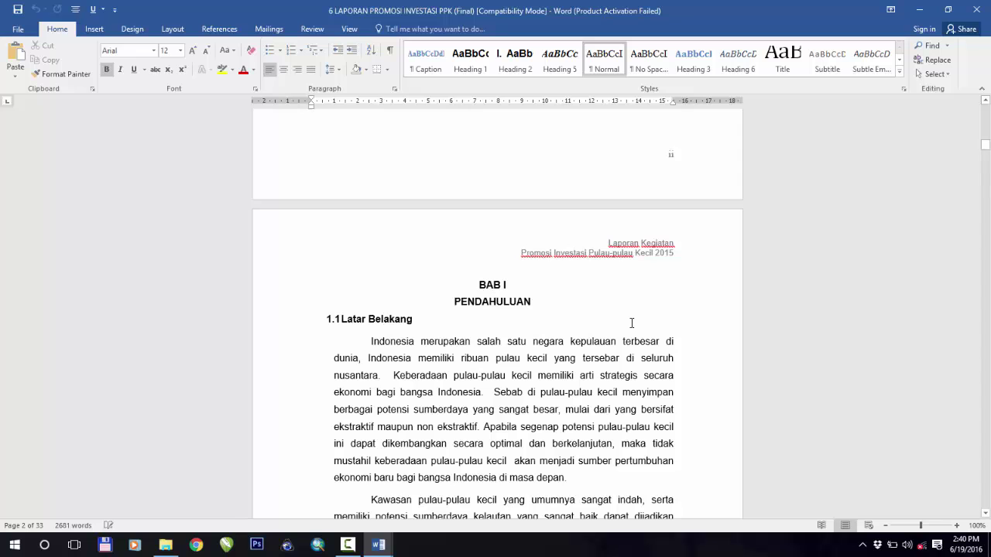
pyautogui.scroll(-15, 635, 317)
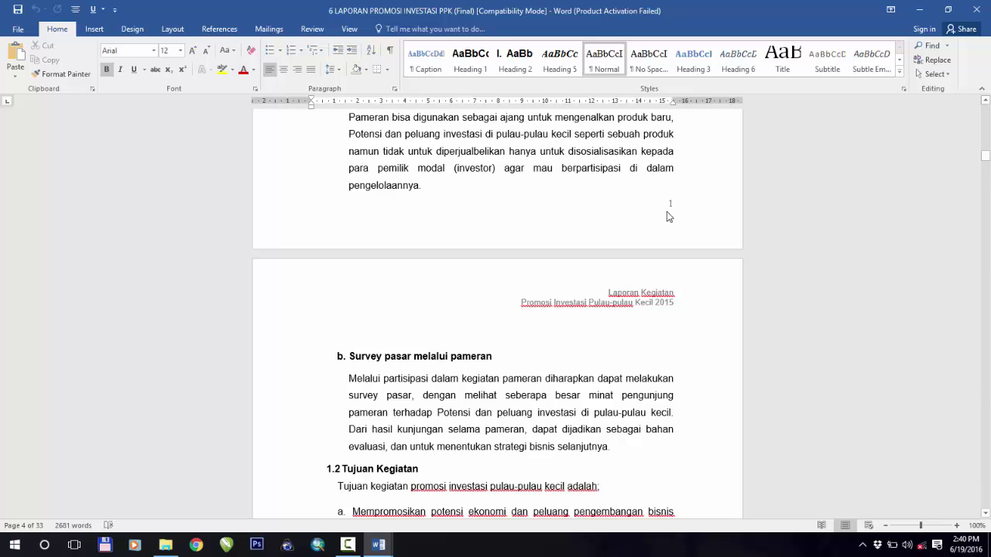
pyautogui.scroll(5, 657, 220)
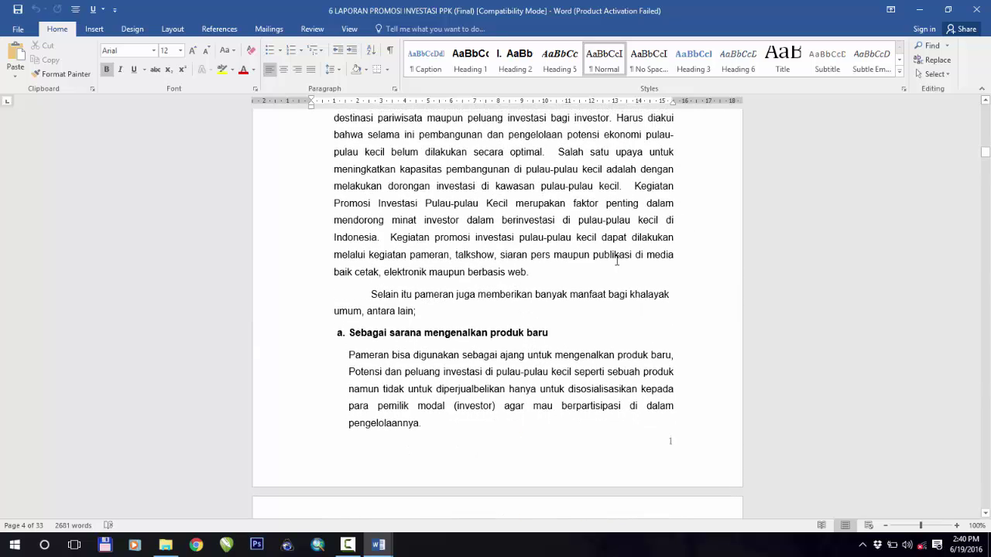
pyautogui.scroll(7, 617, 261)
pyautogui.scroll(3, 831, 219)
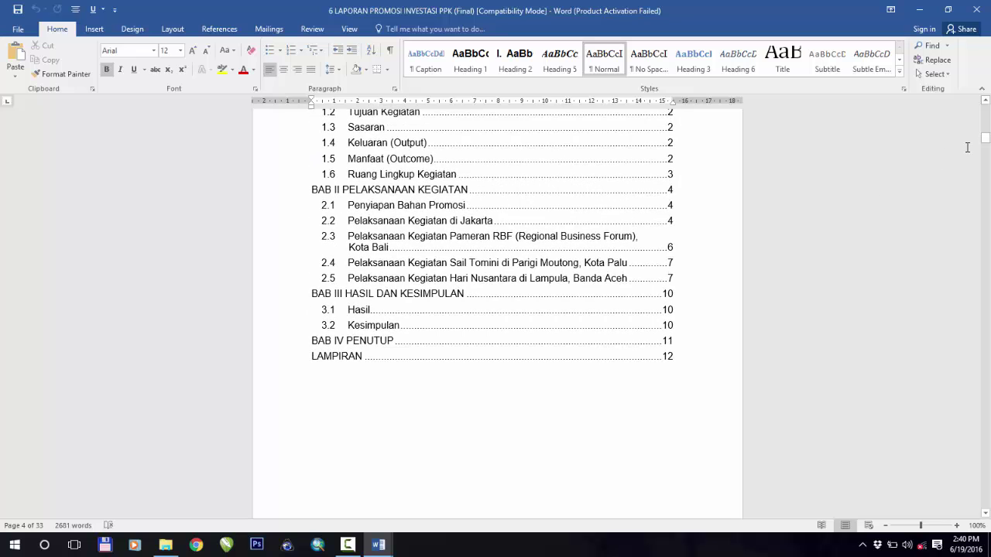
# Step: Check the report's cover page and the Kata Pengantar page for page numbers
pyautogui.moveTo(985, 138); pyautogui.dragTo(980, 100)
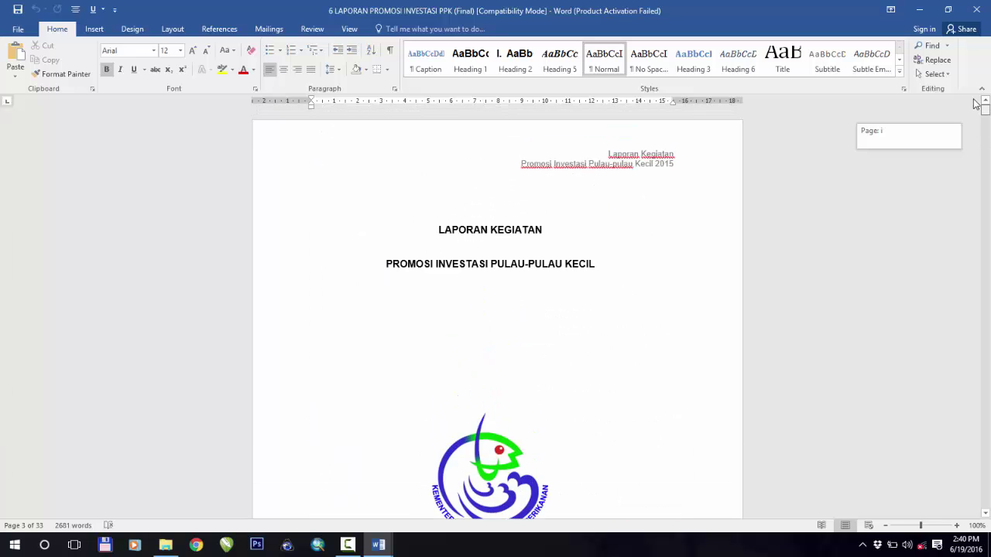
pyautogui.scroll(-6, 717, 270)
pyautogui.scroll(-3, 691, 276)
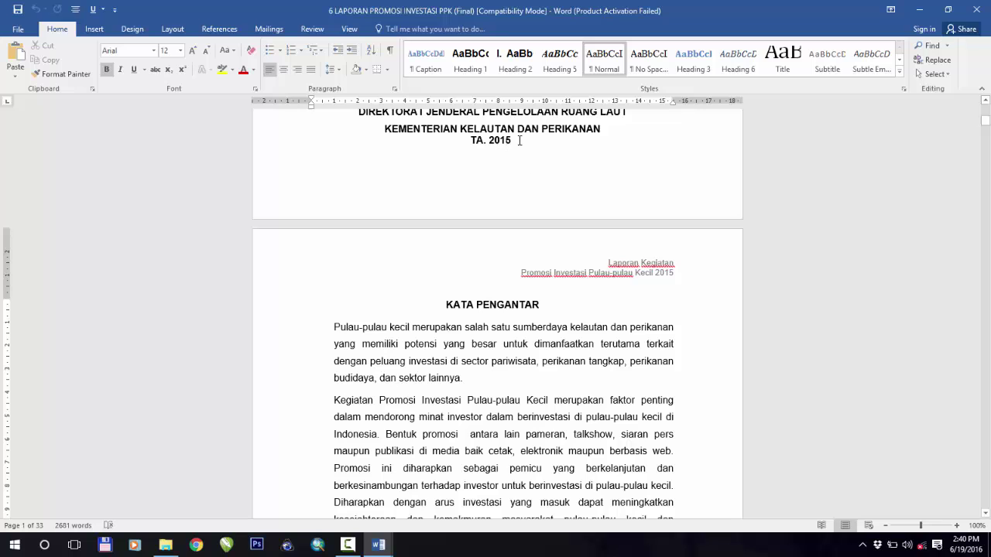
pyautogui.scroll(-12, 588, 273)
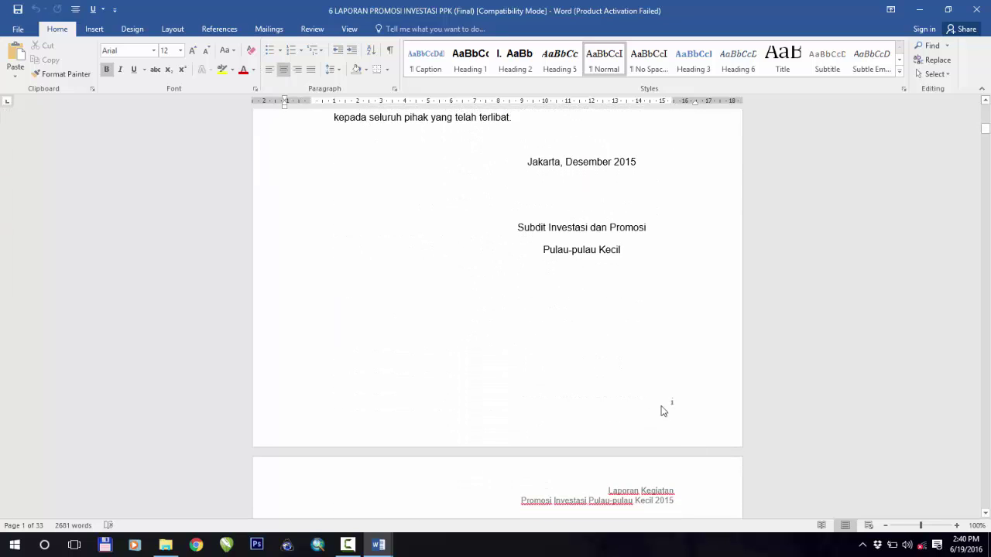
pyautogui.scroll(18, 407, 246)
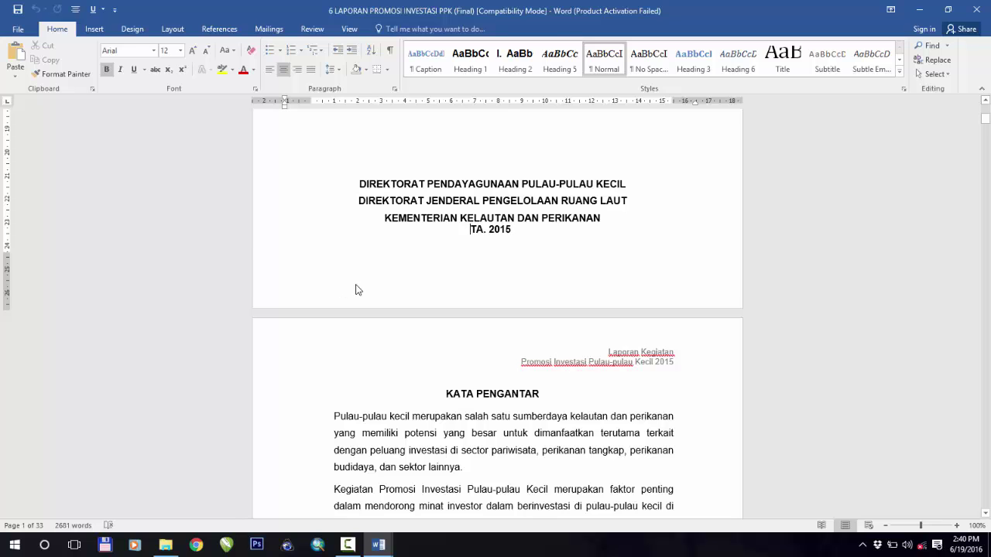
# Step: Inspect the header and footer section labels from the cover through BAB I in header and footer view, and return to the body text
pyautogui.doubleClick(356, 289)
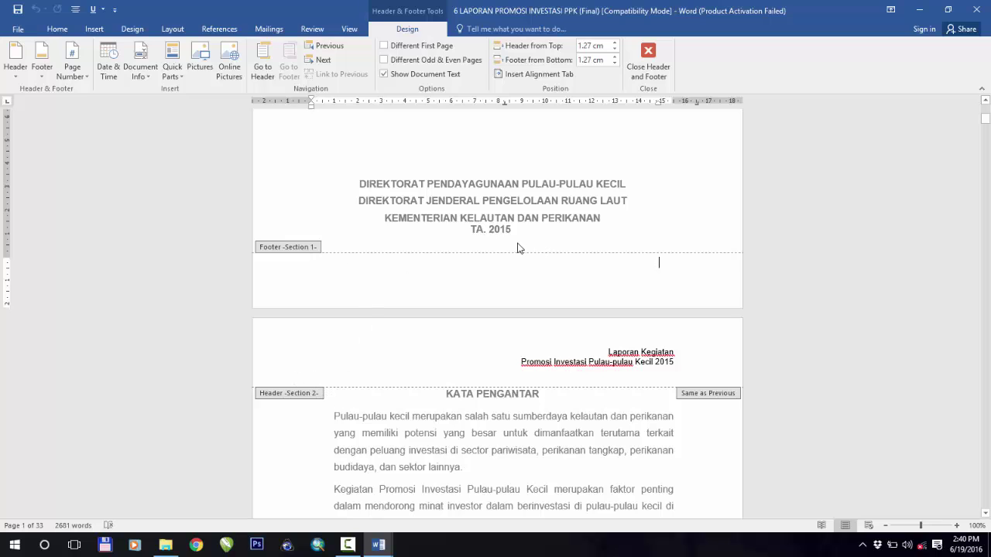
pyautogui.scroll(-15, 520, 258)
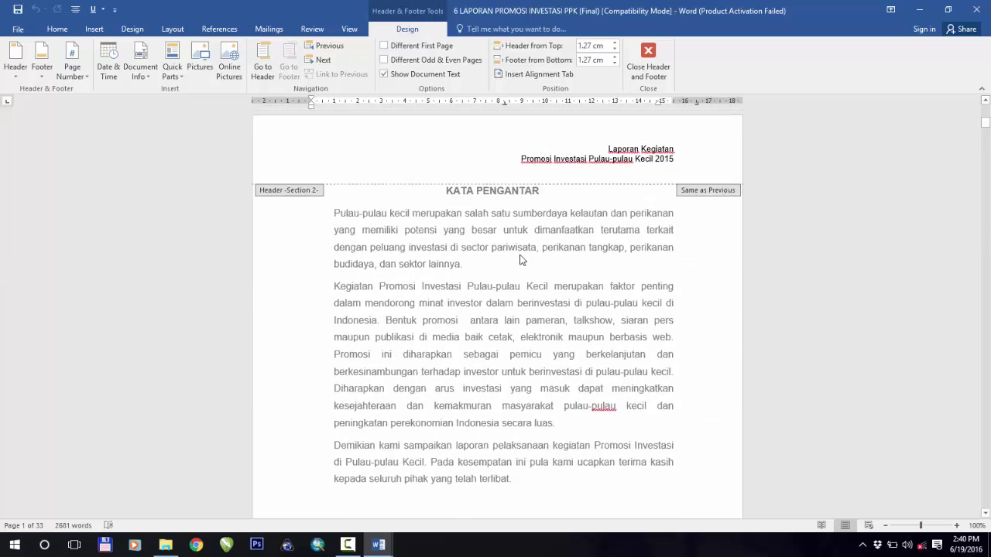
pyautogui.scroll(-15, 523, 270)
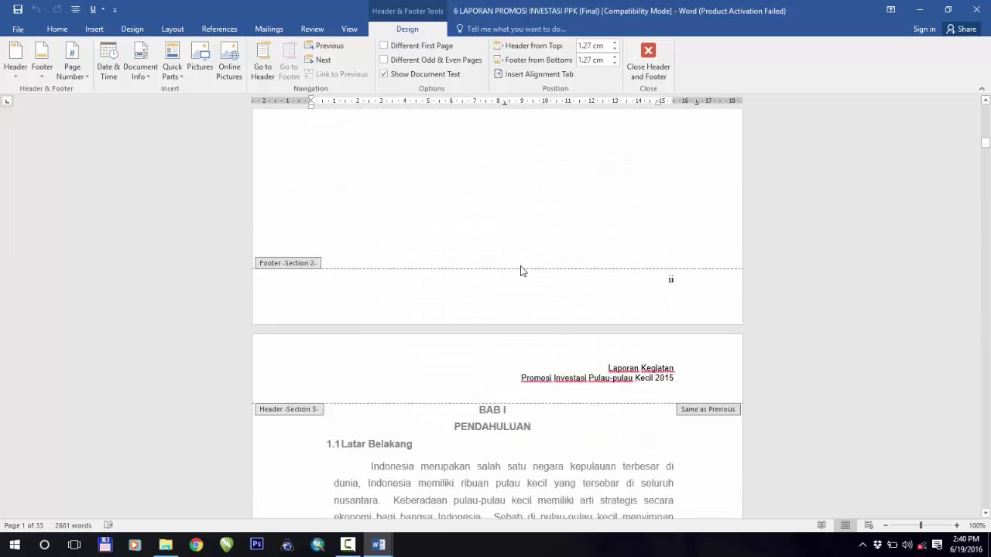
pyautogui.scroll(1, 352, 223)
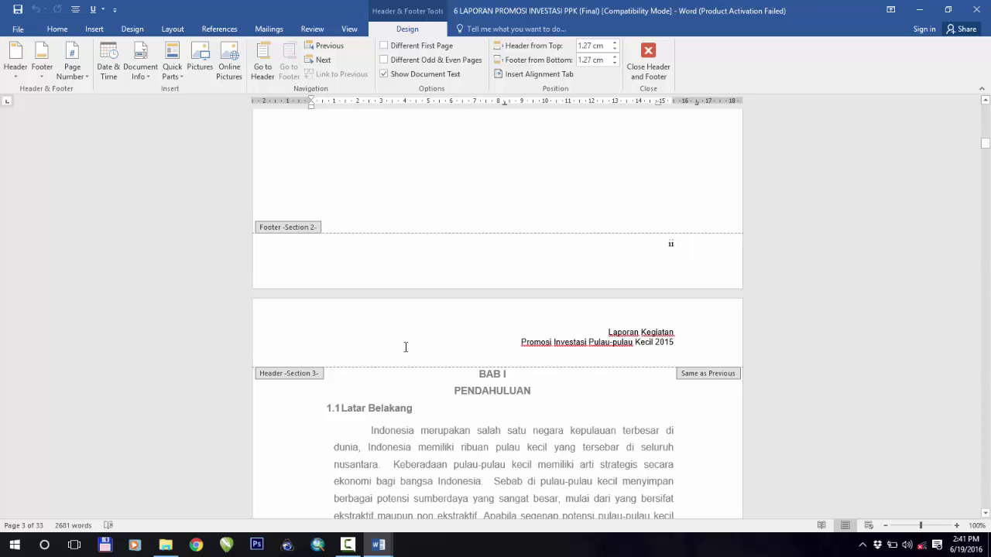
pyautogui.scroll(-2, 505, 376)
pyautogui.scroll(-13, 542, 357)
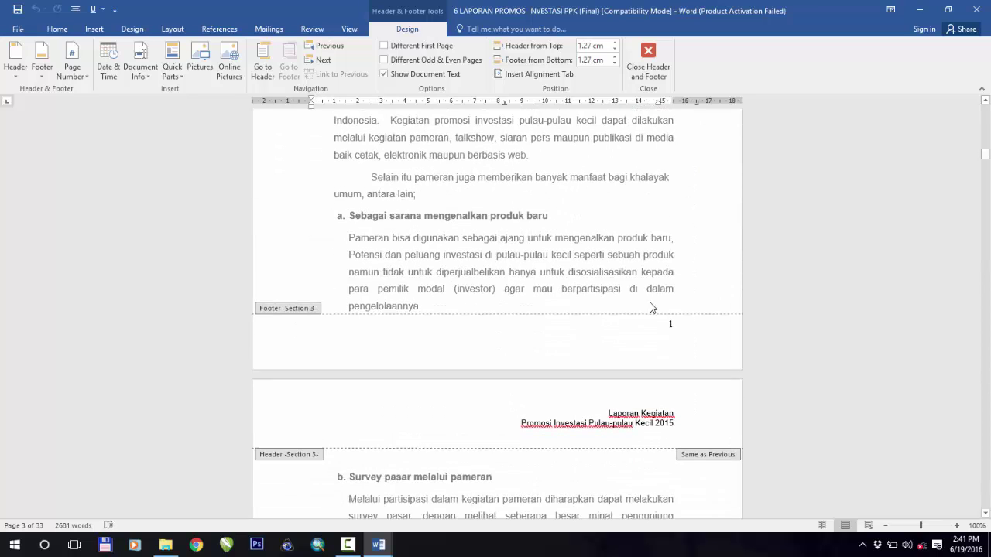
pyautogui.scroll(14, 409, 227)
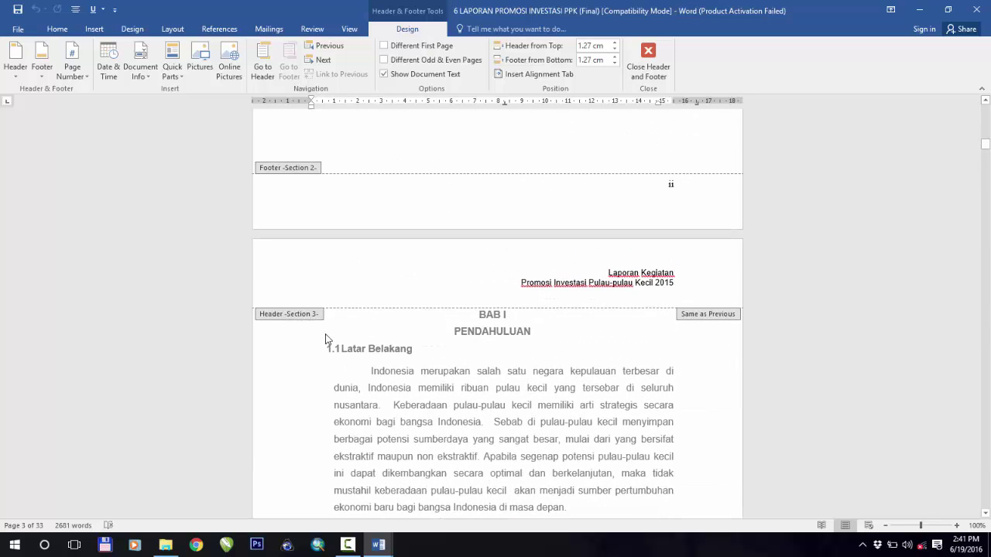
pyautogui.scroll(4, 489, 206)
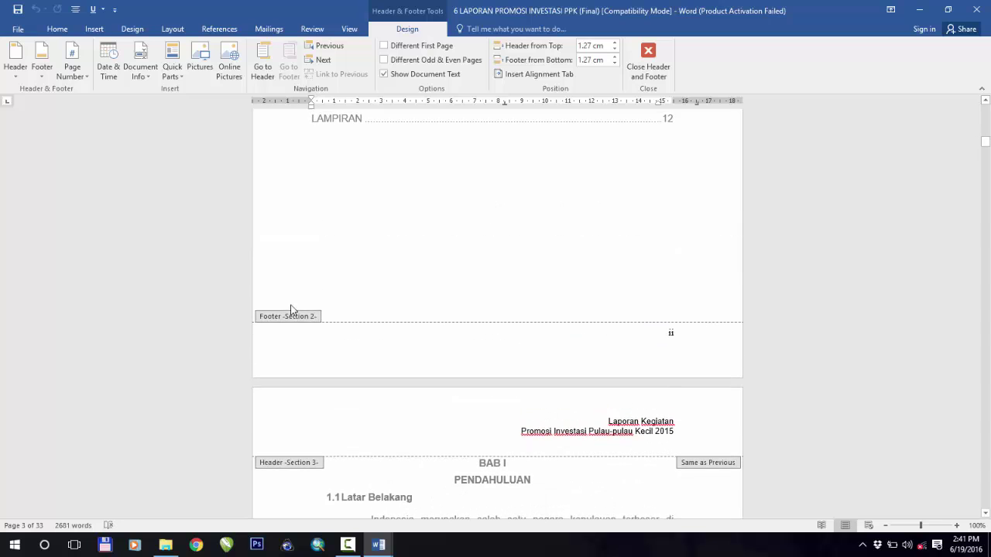
pyautogui.doubleClick(421, 320)
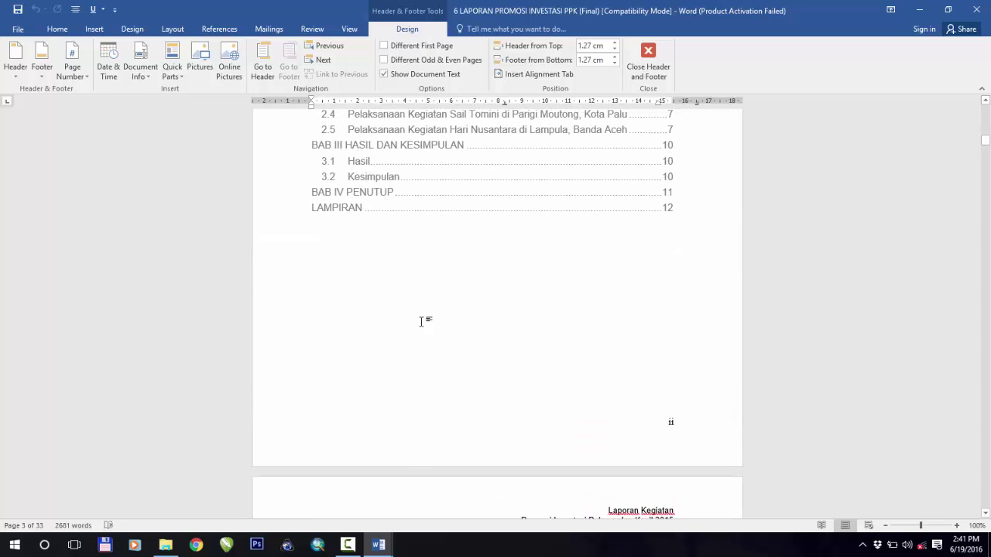
# Step: Switch to Document1 and review the outline of the automatic table of contents tutorial
pyautogui.moveTo(380, 548)
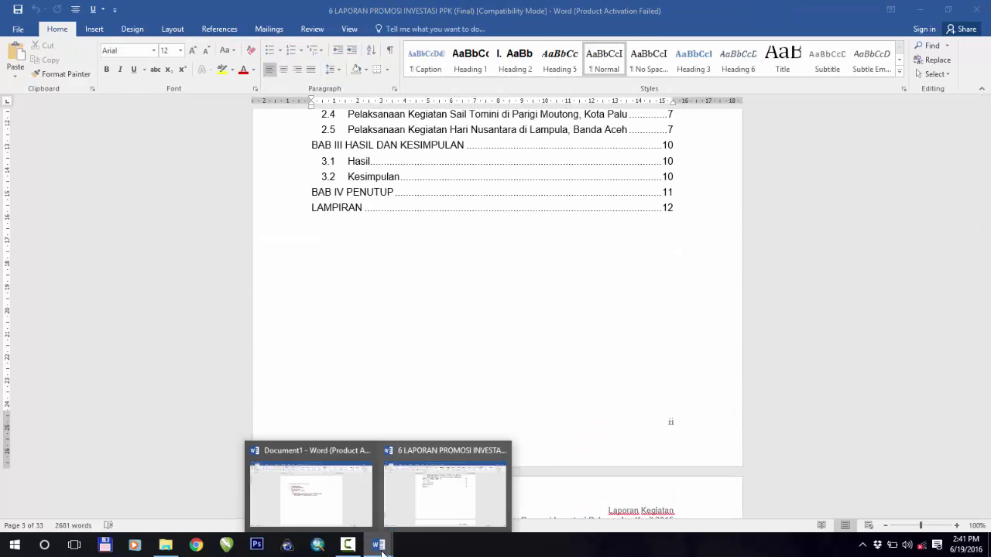
pyautogui.click(313, 491)
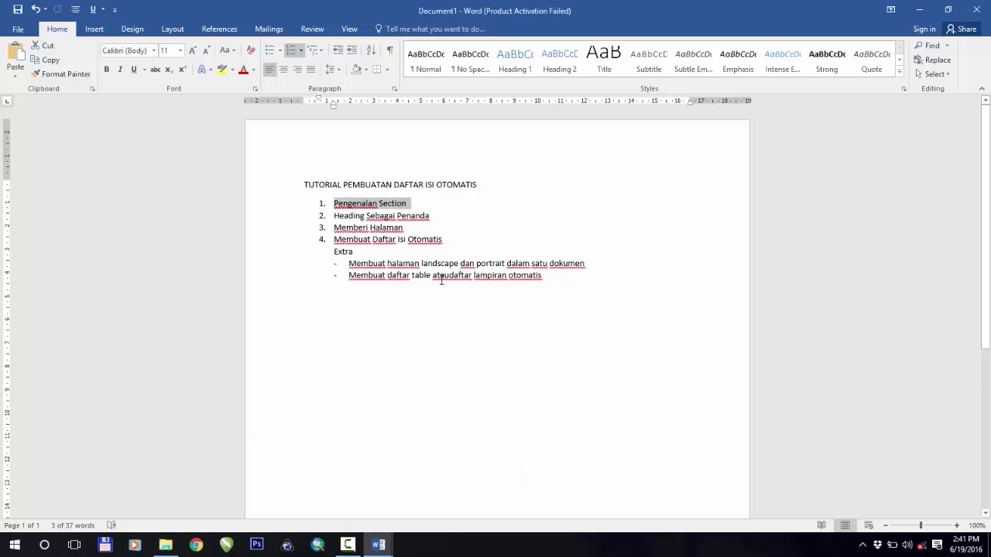
pyautogui.click(448, 250)
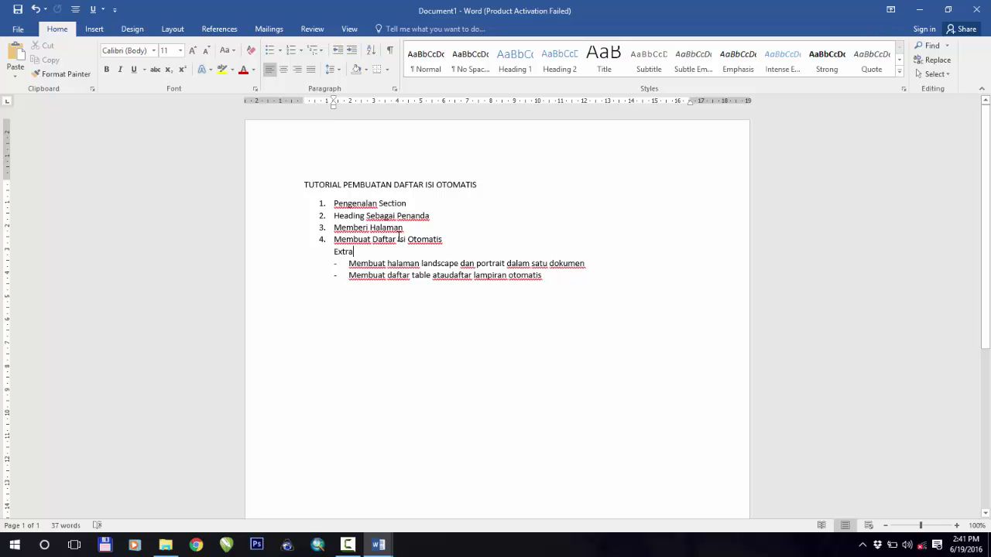
pyautogui.moveTo(529, 281); pyautogui.dragTo(272, 185)
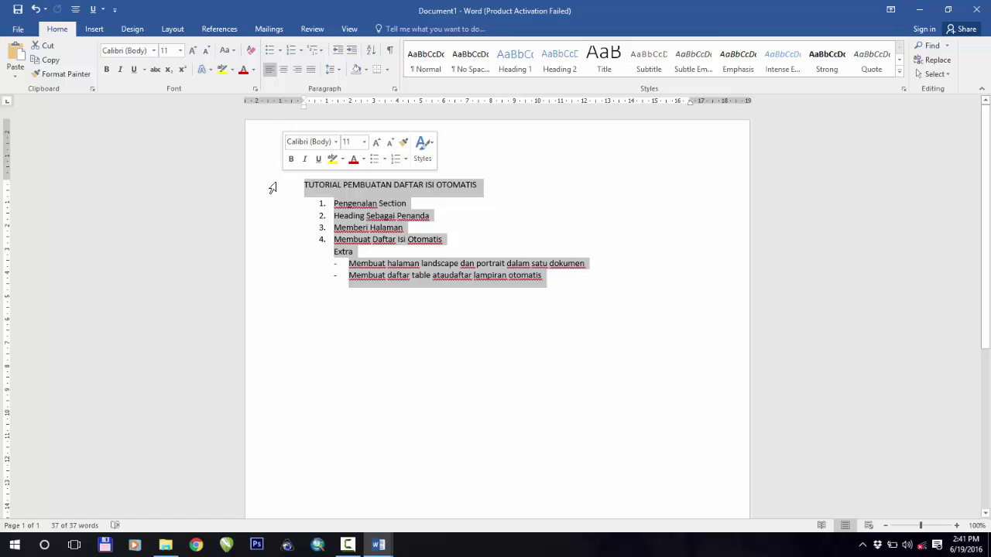
pyautogui.click(384, 260)
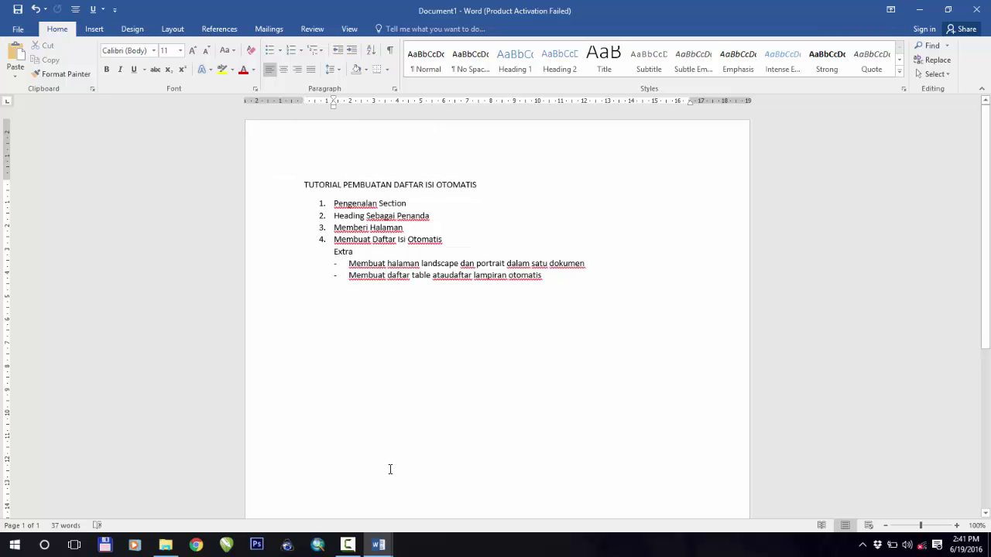
# Step: Create a blank document and enter the lines Cover, KATA PENGANTAR, DAFTAR ISI, DAFTAR TABEL and DAFTAR LAMPIRAN
pyautogui.hotkey('ctrl', 'n')
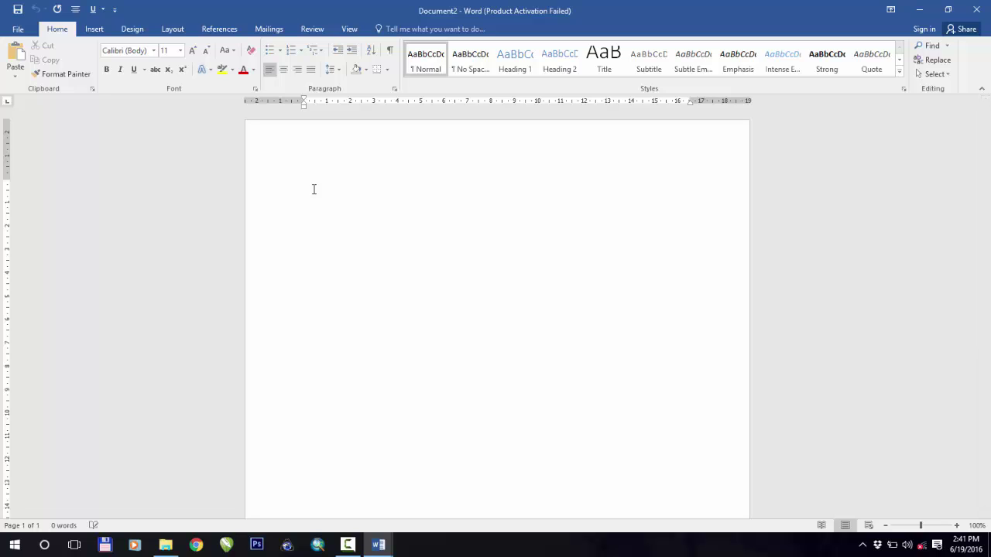
pyautogui.write('Cover')
pyautogui.write('KATA PE')
pyautogui.write('NGANTAR')
pyautogui.press('Return')
pyautogui.write('DAFTAR ISI')
pyautogui.write('DAFTAR ISI D')
pyautogui.write('AFTAR TABEL ')
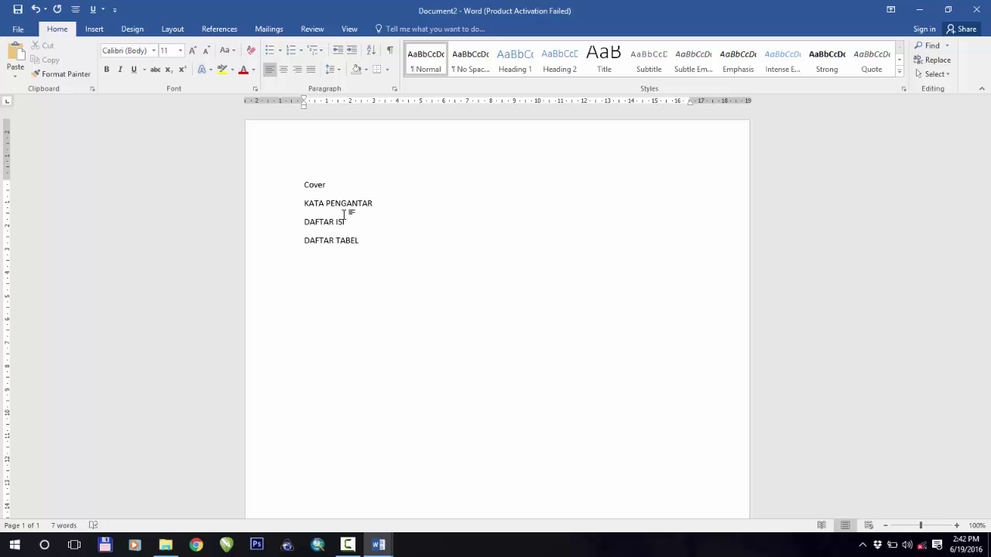
pyautogui.write('DAFTAR LAMPIRAN')
pyautogui.press('Return')
# Step: Add the chapter lines BAB I, 1.1, 1.2, BAB ii and BAB II below DAFTAR LAMPIRAN
pyautogui.write('BAB')
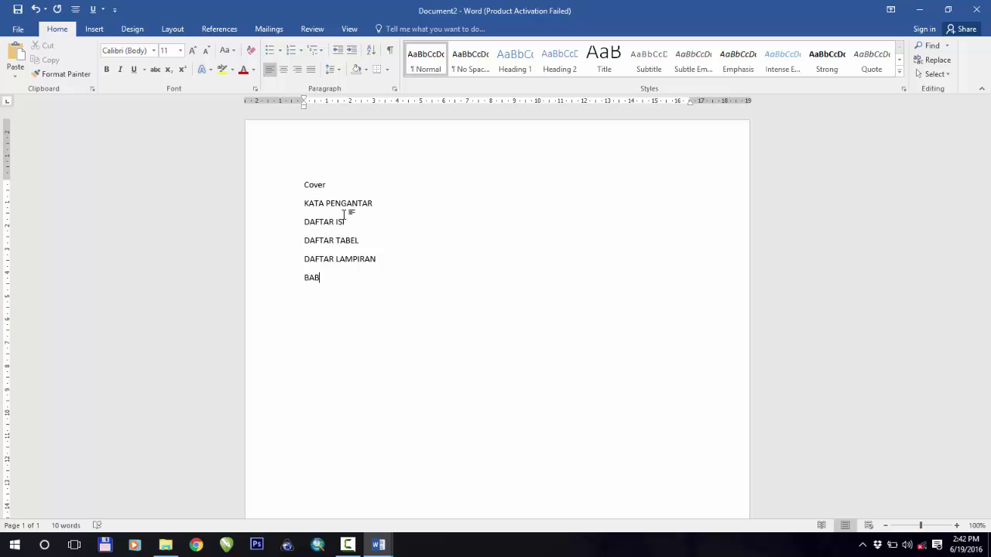
pyautogui.write(' I ')
pyautogui.write('1.1')
pyautogui.press('Return')
pyautogui.write('1.2')
pyautogui.press('Return')
pyautogui.write('BAB IIbab')
pyautogui.press('BackSpace')
pyautogui.press('BackSpace')
pyautogui.press('BackSpace')
pyautogui.write('bab')
pyautogui.press('BackSpace')
pyautogui.press('BackSpace')
pyautogui.press('BackSpace')
pyautogui.write('BAB')
pyautogui.write(' II')
# Step: Add the closing line LAMPIRAN below the last chapter line
pyautogui.write('LAMPRIAN')
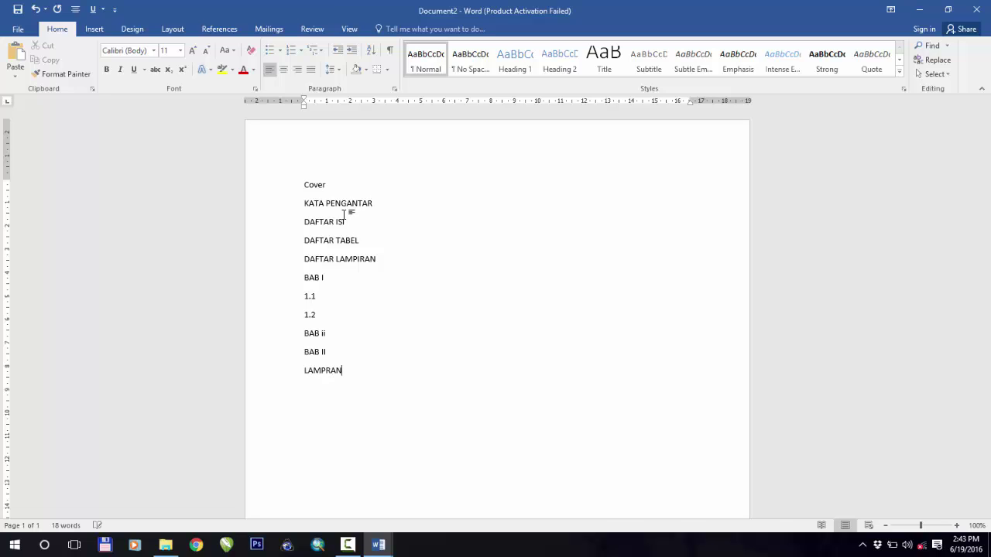
pyautogui.press('BackSpace')
pyautogui.press('BackSpace')
pyautogui.press('BackSpace')
pyautogui.press('BackSpace')
pyautogui.press('BackSpace')
pyautogui.write('IRAN')
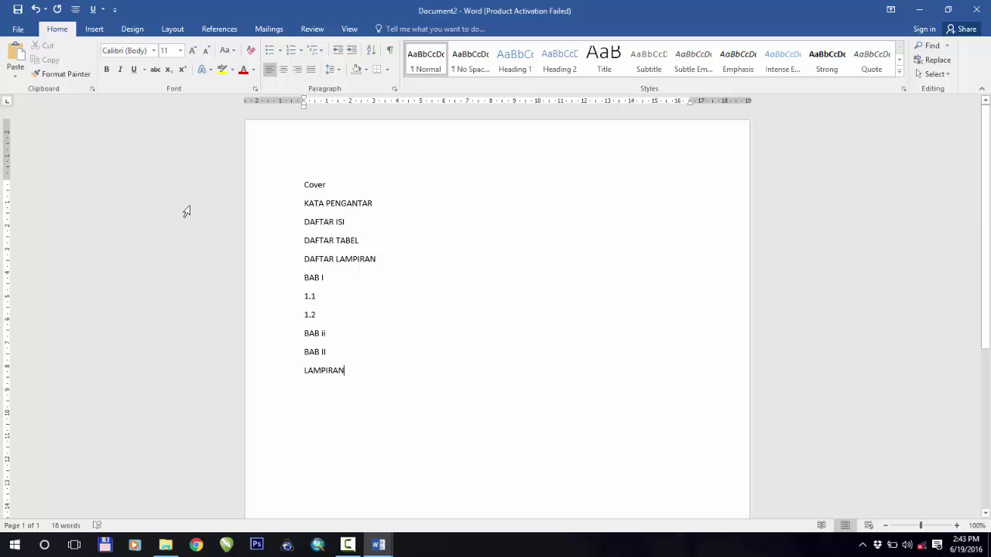
# Step: Save the document as "Laporan satu File" in the BELAJAR DAFTAR ISI OTOMATIS folder
pyautogui.click(24, 31)
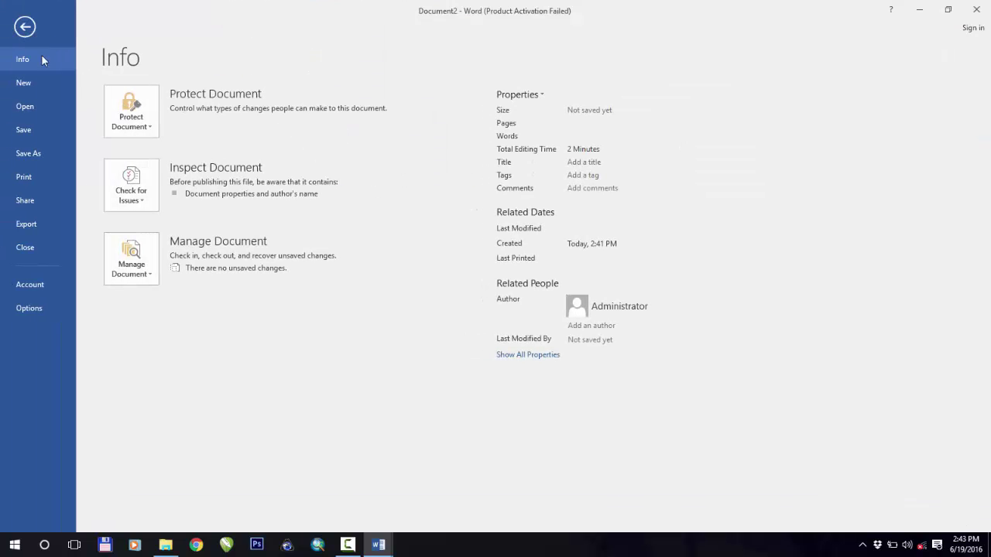
pyautogui.click(38, 151)
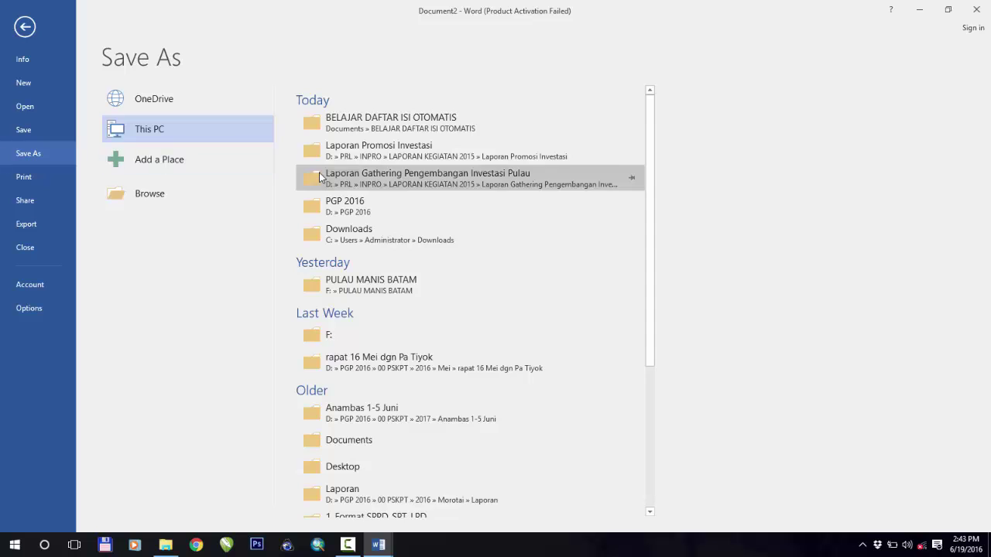
pyautogui.click(392, 118)
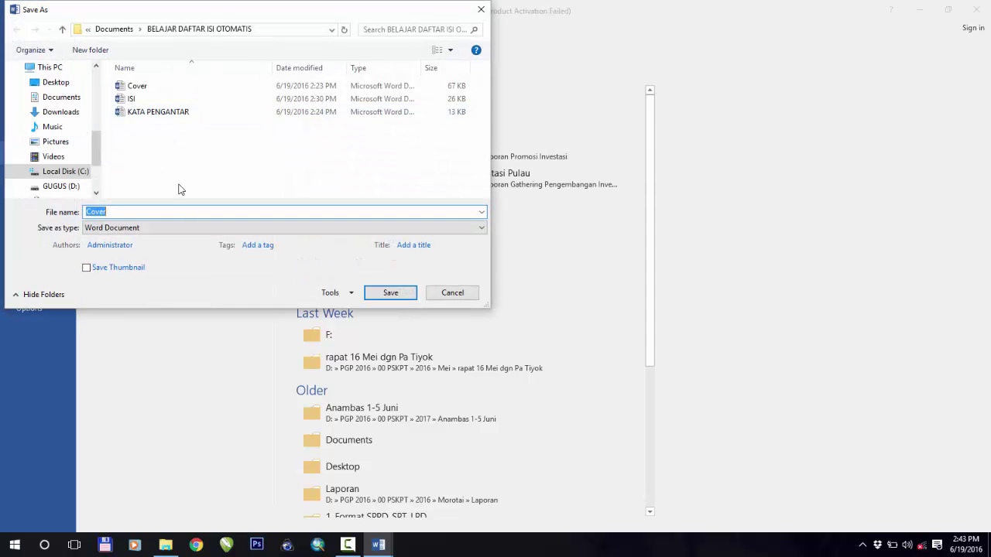
pyautogui.write('Laporan satu File')
pyautogui.click(383, 292)
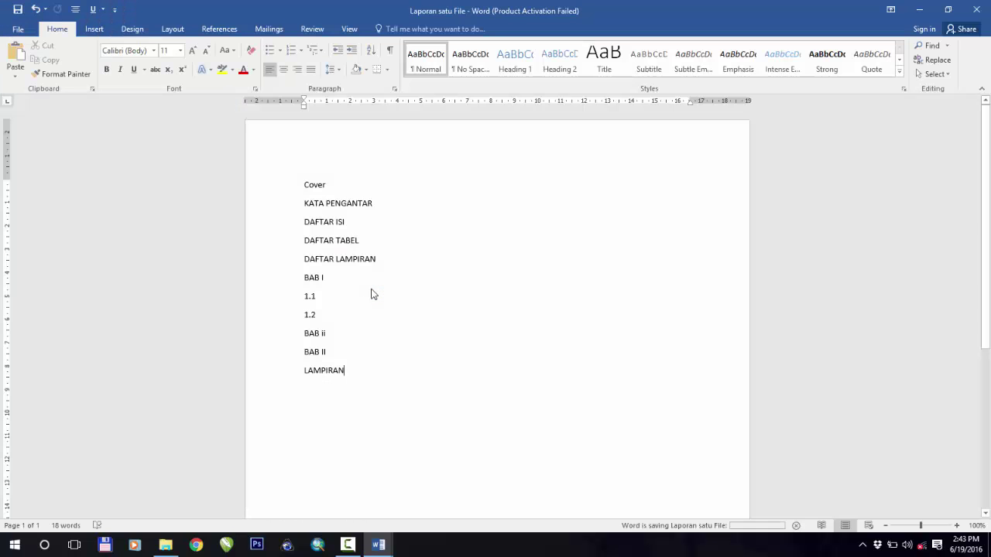
# Step: Insert a page break after the Cover line so that KATA PENGANTAR starts on a new page
pyautogui.moveTo(330, 184); pyautogui.dragTo(301, 183)
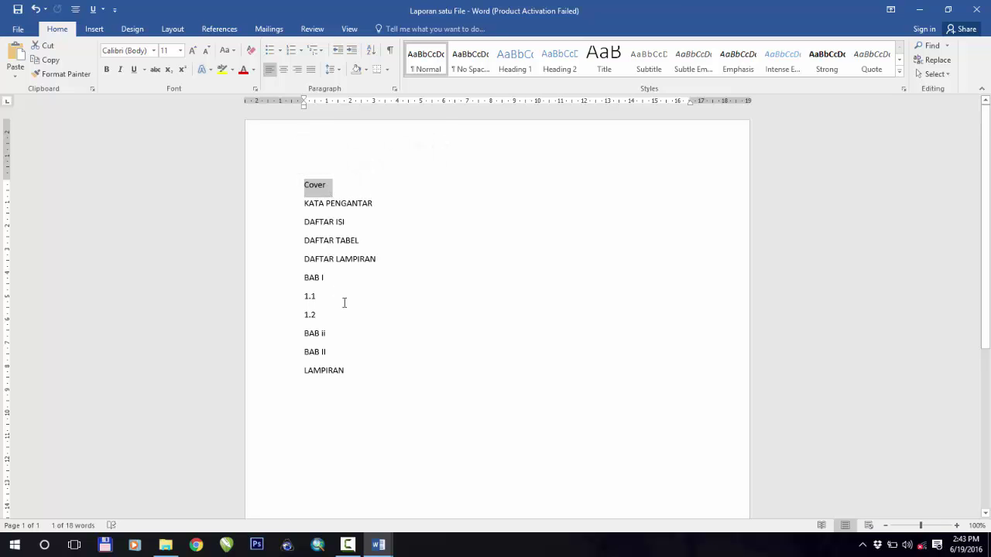
pyautogui.moveTo(350, 372); pyautogui.dragTo(303, 183)
pyautogui.click(330, 186)
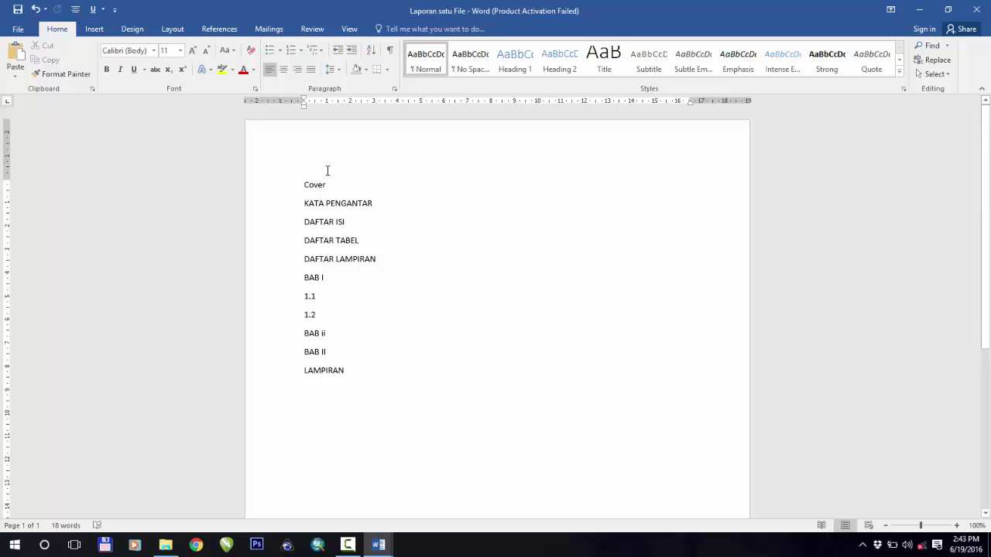
pyautogui.hotkey('ctrl', 'Return')
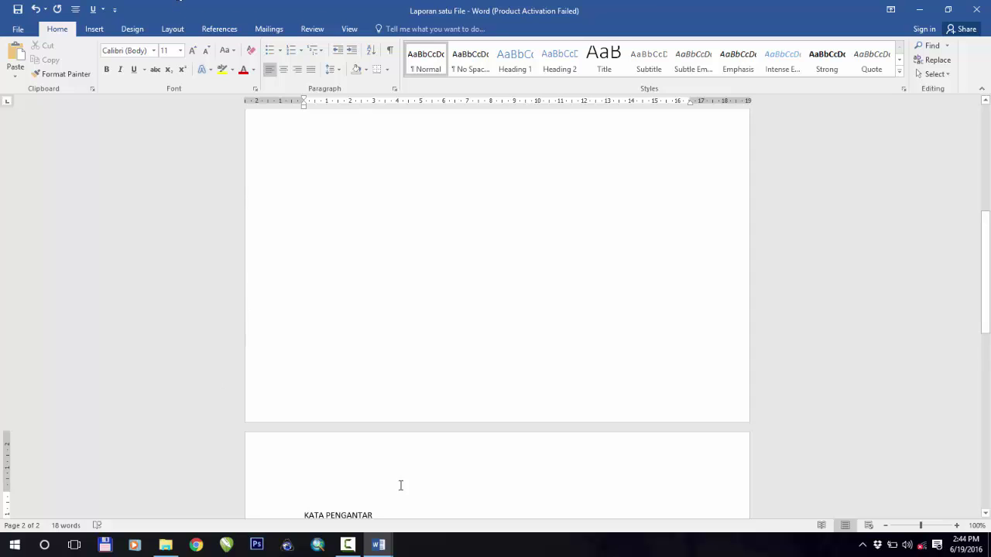
pyautogui.scroll(3, 356, 482)
pyautogui.scroll(8, 355, 482)
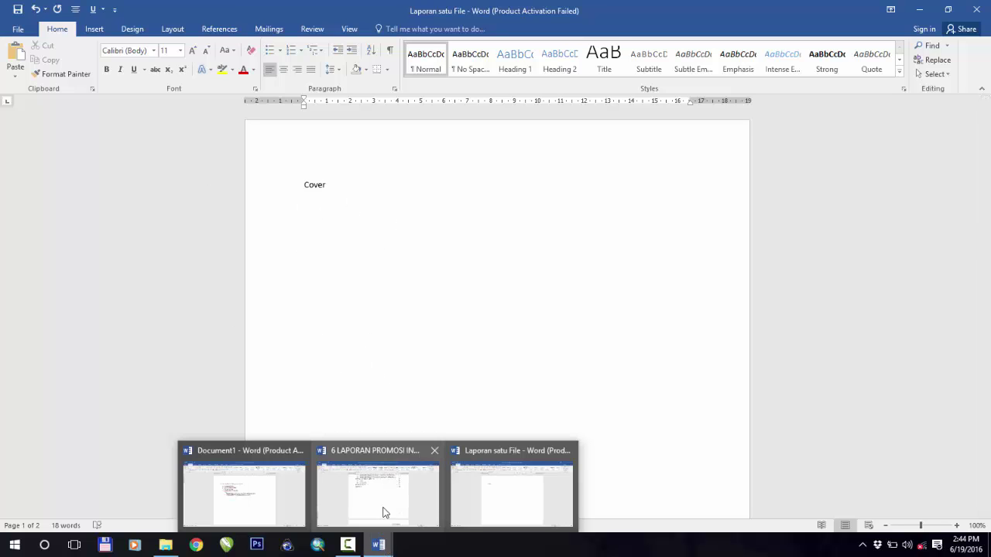
# Step: Open the Cover document from the BELAJAR DAFTAR ISI OTOMATIS folder and copy its entire content
pyautogui.click(166, 545)
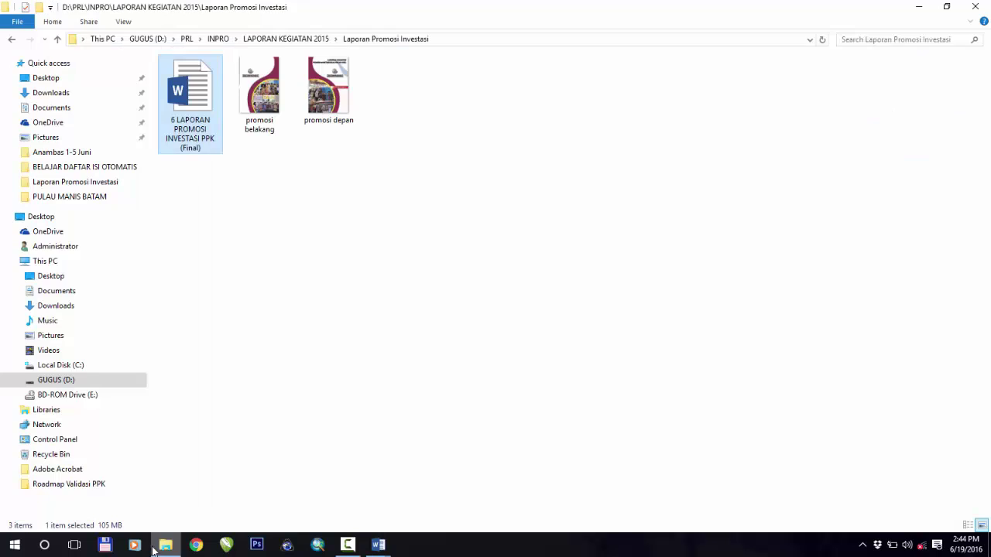
pyautogui.click(22, 168)
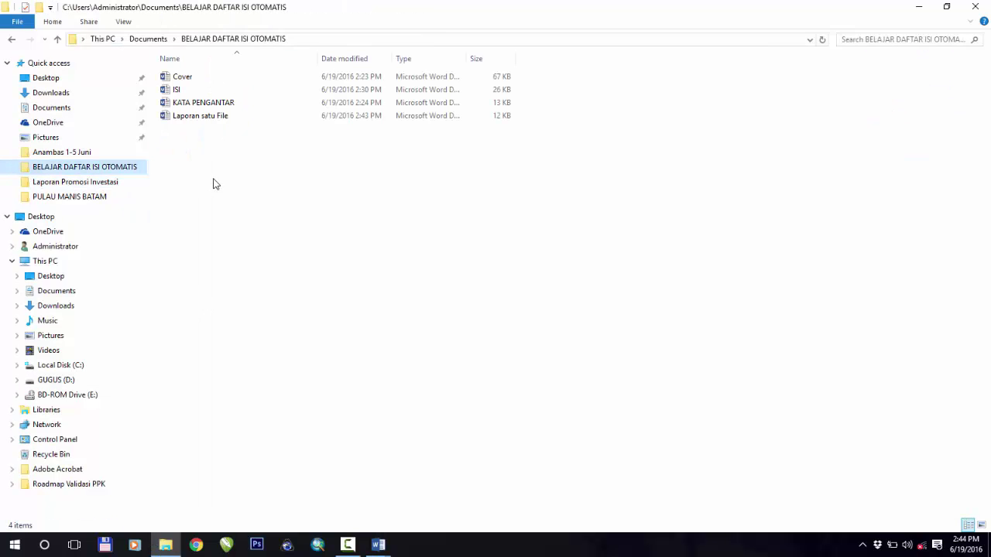
pyautogui.doubleClick(188, 80)
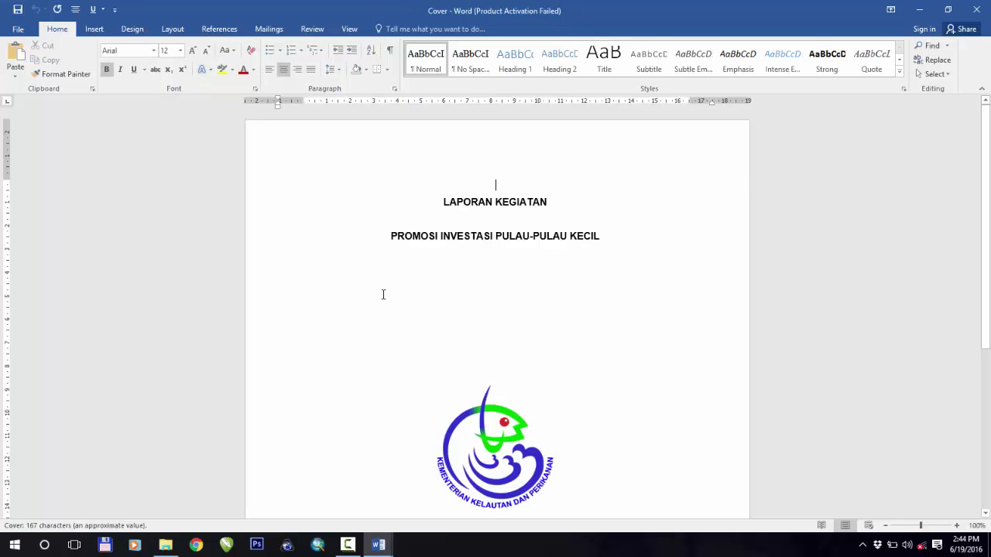
pyautogui.hotkey('ctrl', 'a')
pyautogui.scroll(-2, 526, 261)
pyautogui.scroll(-3, 520, 271)
pyautogui.moveTo(526, 261); pyautogui.dragTo(529, 462)
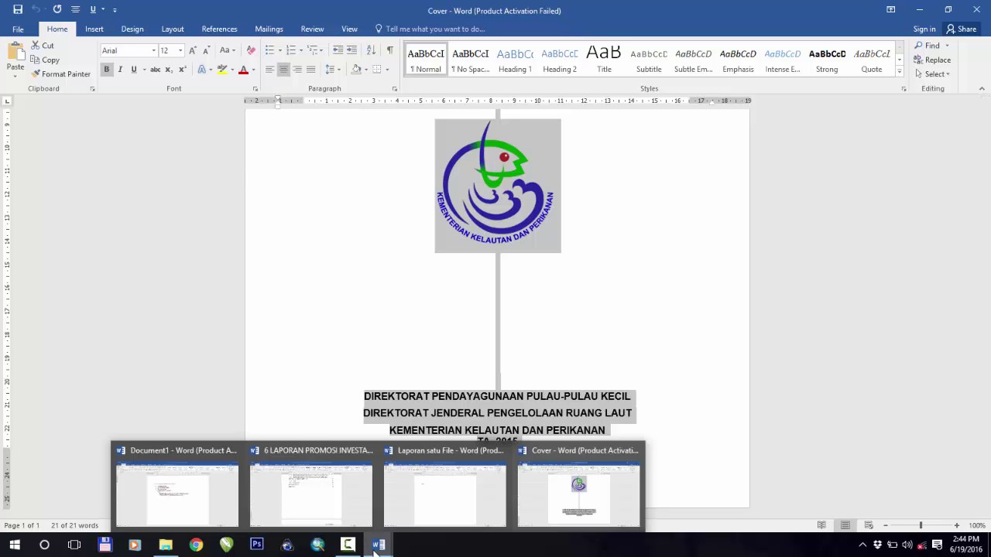
# Step: Replace the Cover line in "Laporan satu File" with the copied cover content
pyautogui.moveTo(378, 546)
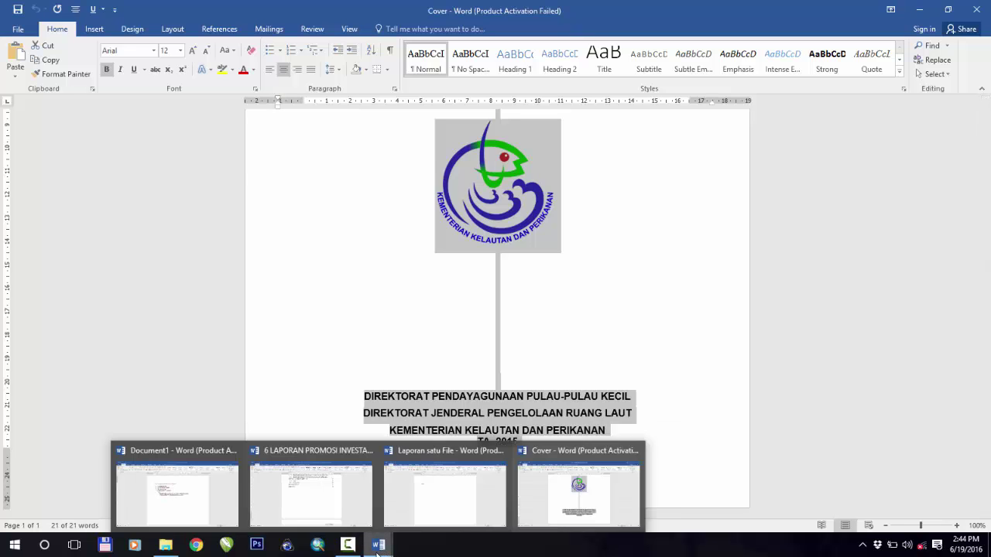
pyautogui.click(449, 480)
pyautogui.click(333, 190)
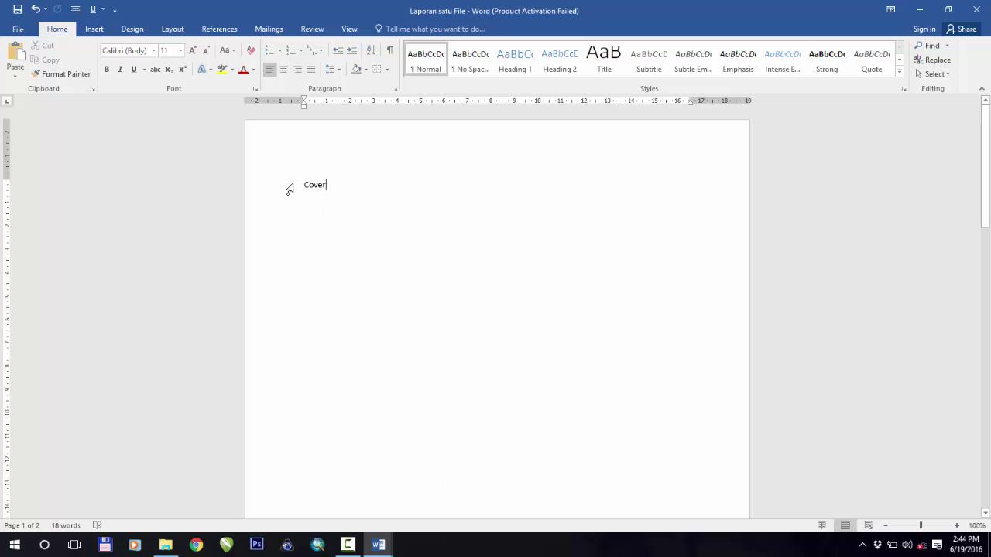
pyautogui.tripleClick(334, 192)
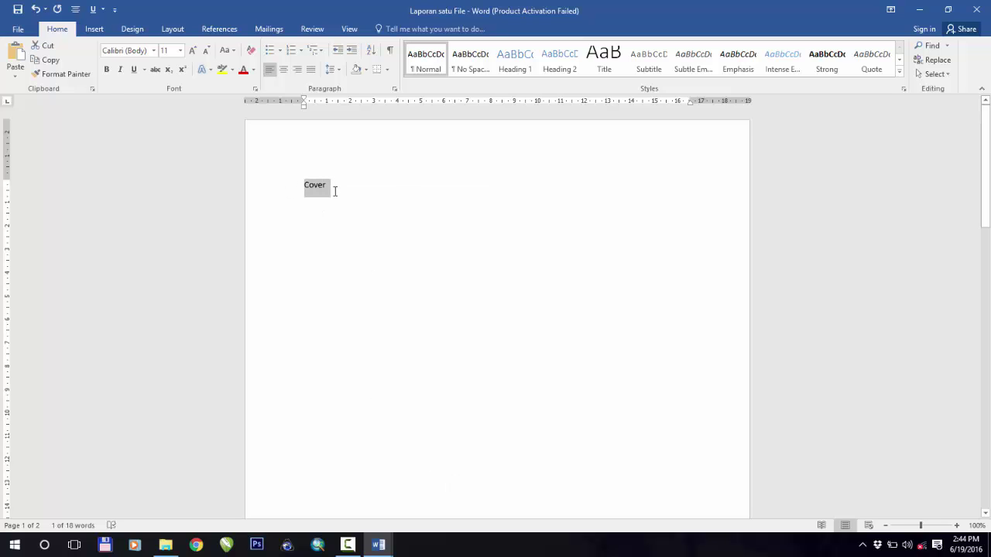
pyautogui.hotkey('ctrl', 'v')
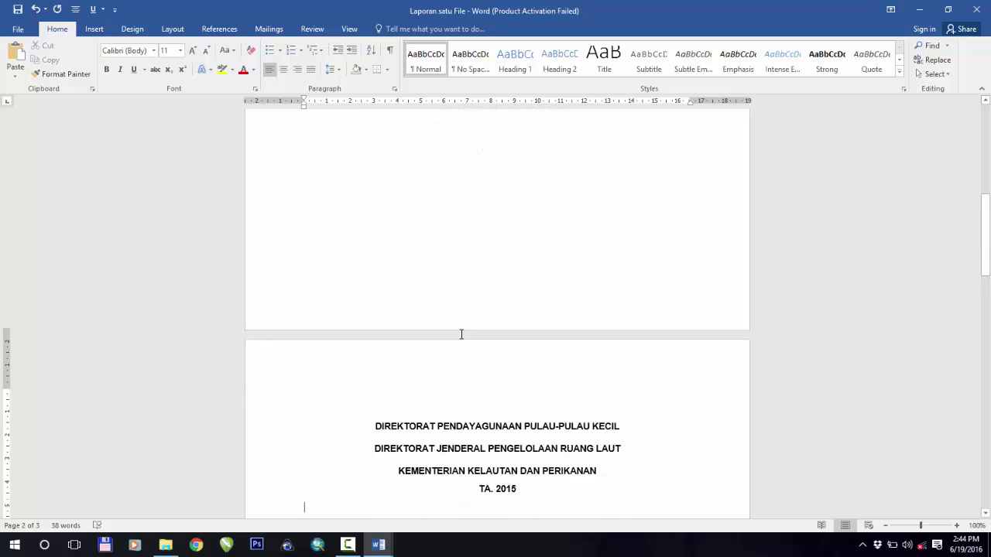
# Step: Tighten the spacing of the pasted cover text so that the whole cover fits on one page
pyautogui.scroll(9, 460, 335)
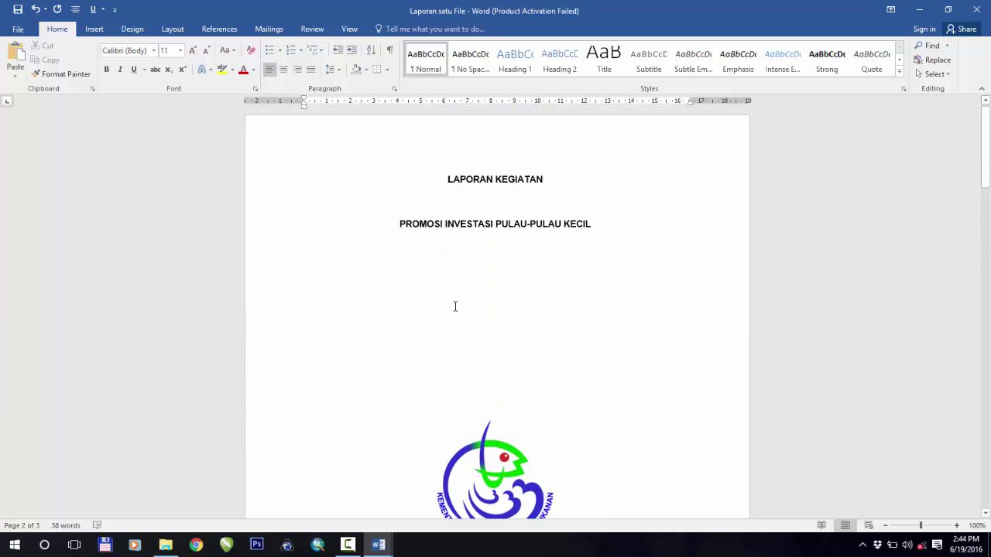
pyautogui.moveTo(425, 188); pyautogui.dragTo(506, 316)
pyautogui.scroll(-9, 503, 292)
pyautogui.scroll(-4, 492, 305)
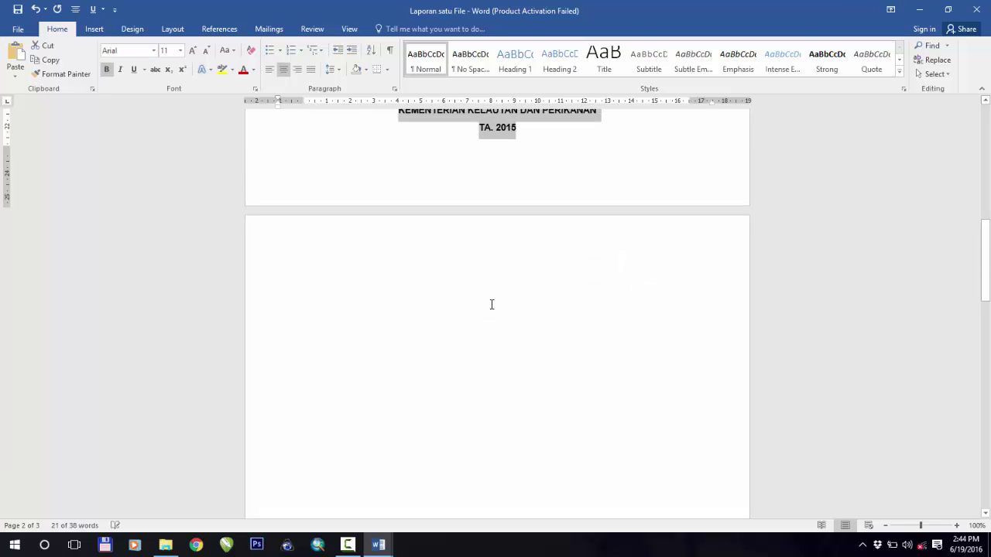
pyautogui.scroll(3, 491, 304)
pyautogui.click(513, 317)
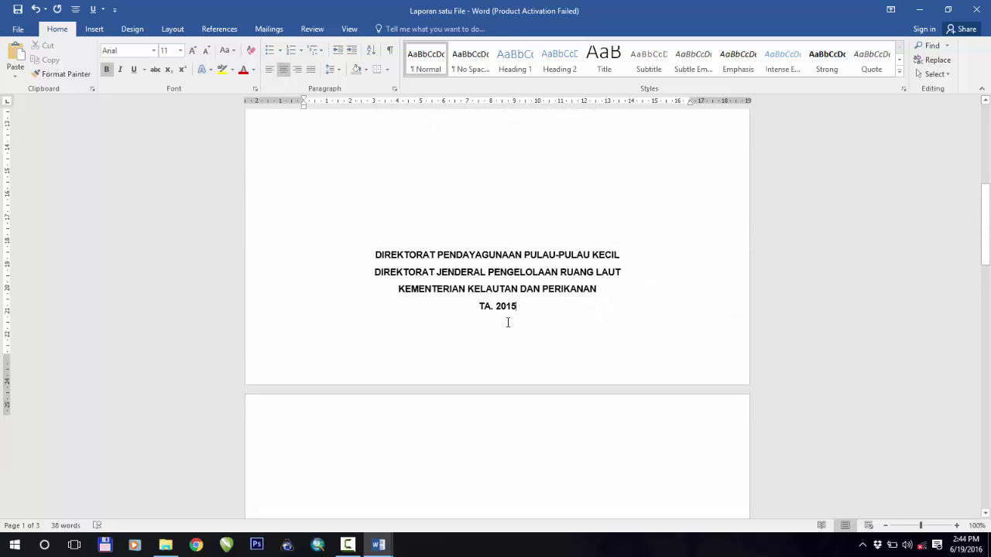
# Step: Check the section label in the cover page's footer, and return to the end of the TA. 2015 line
pyautogui.scroll(3, 507, 322)
pyautogui.scroll(-4, 491, 343)
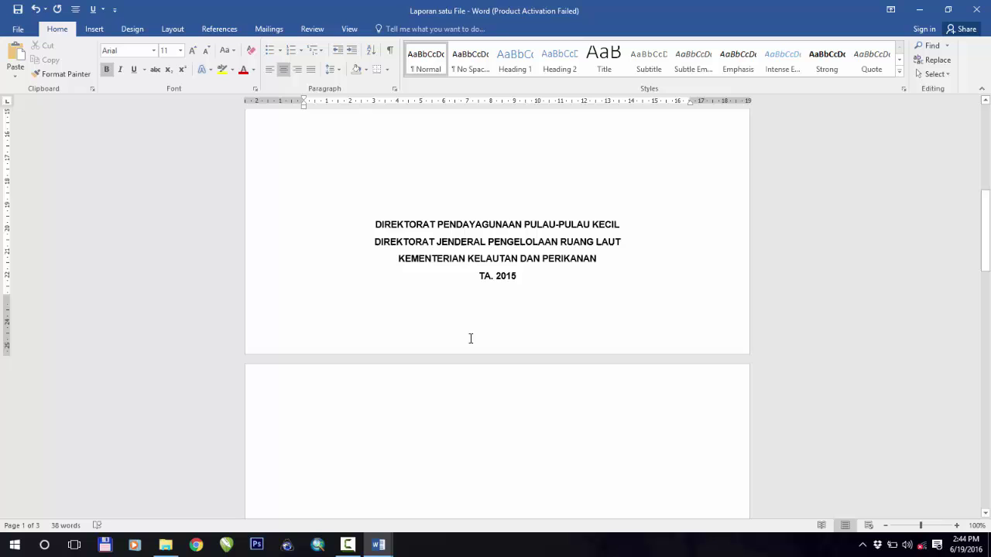
pyautogui.doubleClick(373, 337)
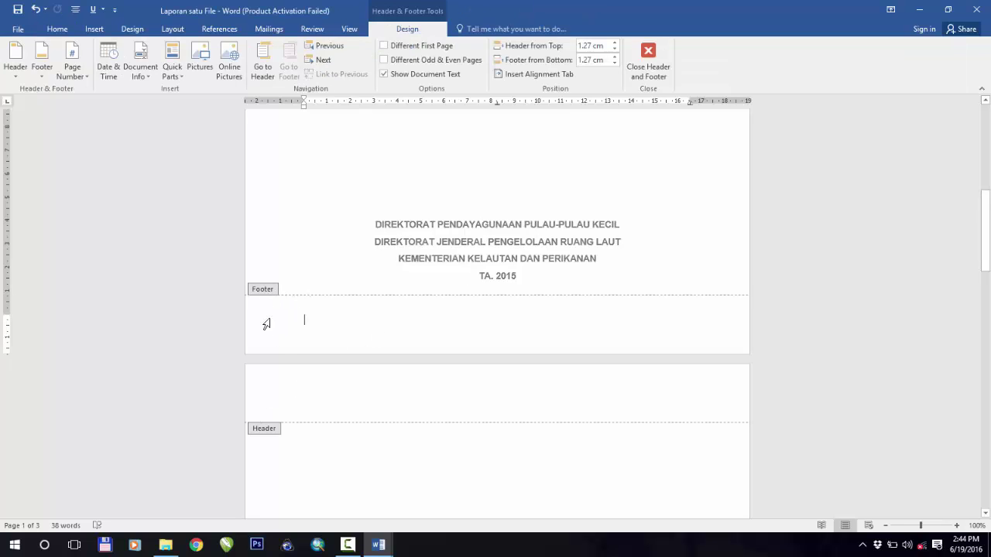
pyautogui.doubleClick(521, 279)
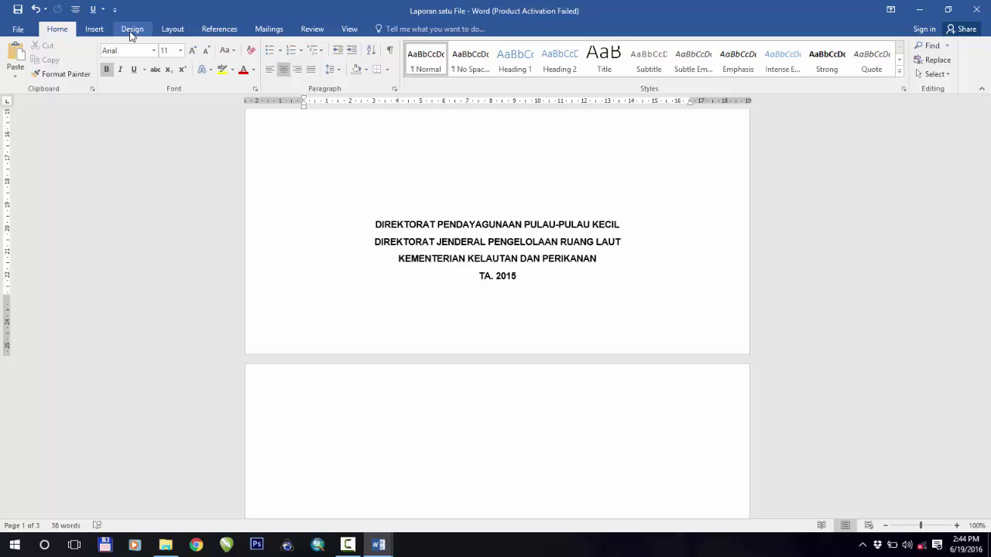
# Step: Insert a Next Page section break after TA. 2015 at the end of the cover
pyautogui.click(167, 31)
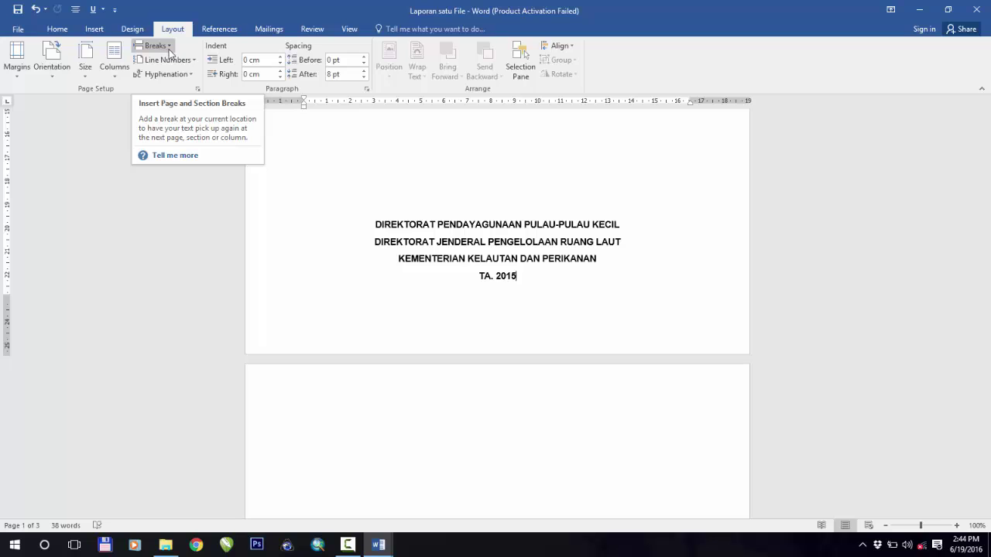
pyautogui.click(168, 48)
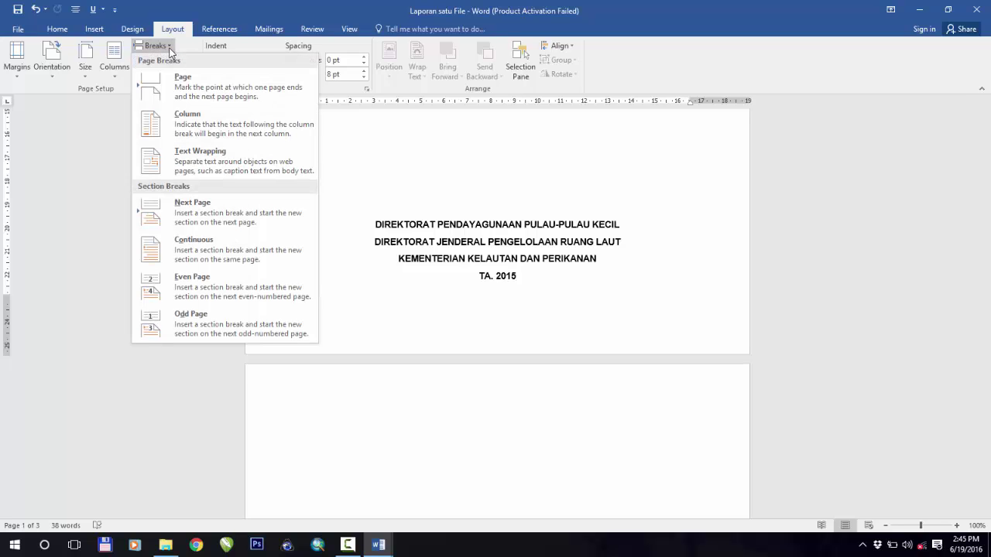
pyautogui.click(502, 177)
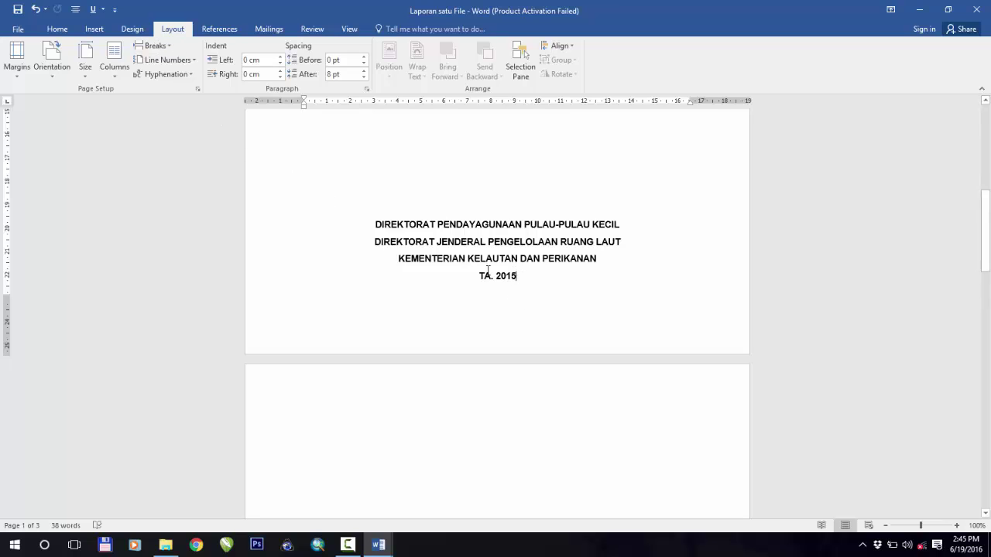
pyautogui.click(153, 46)
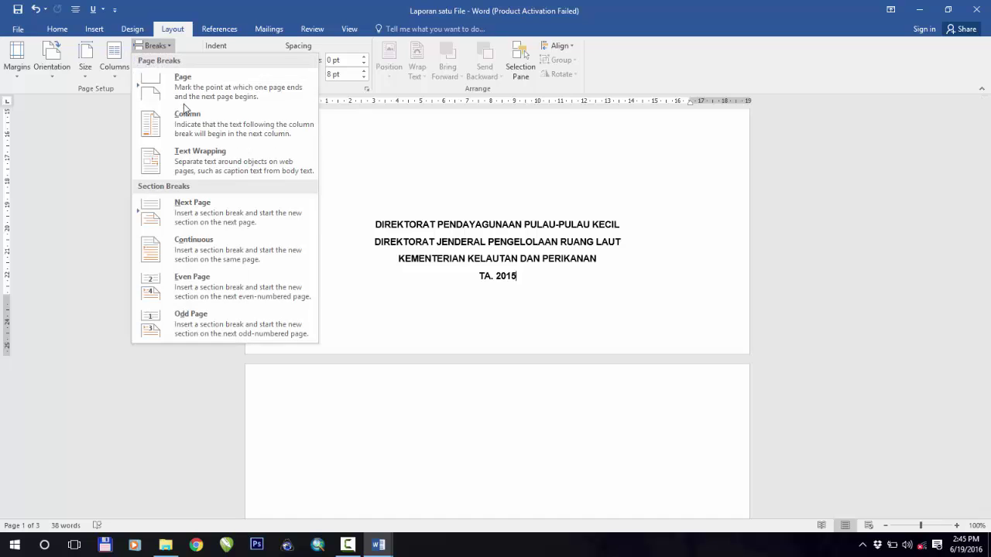
pyautogui.click(215, 210)
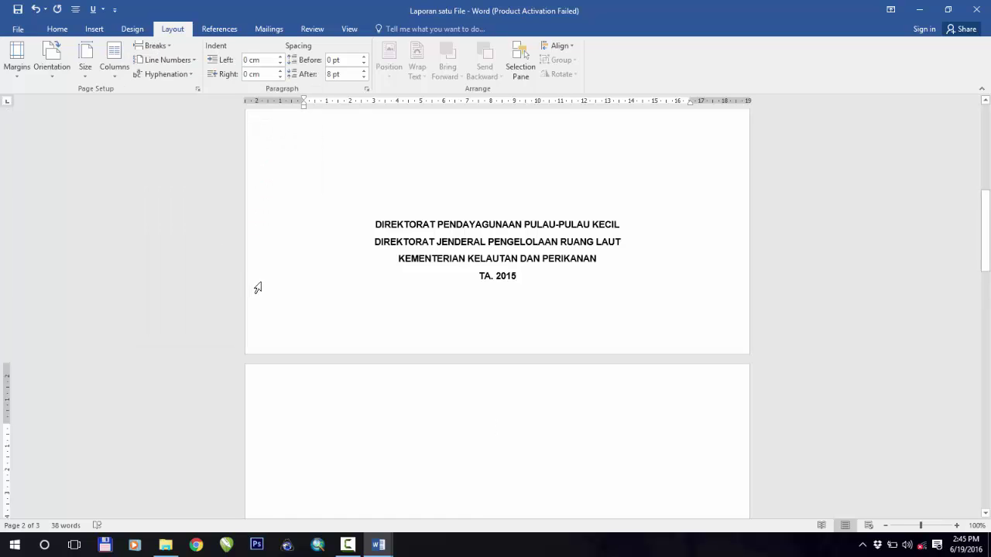
# Step: Check the section labels in the header and footer between the cover and the second page, and review the following pages
pyautogui.doubleClick(350, 395)
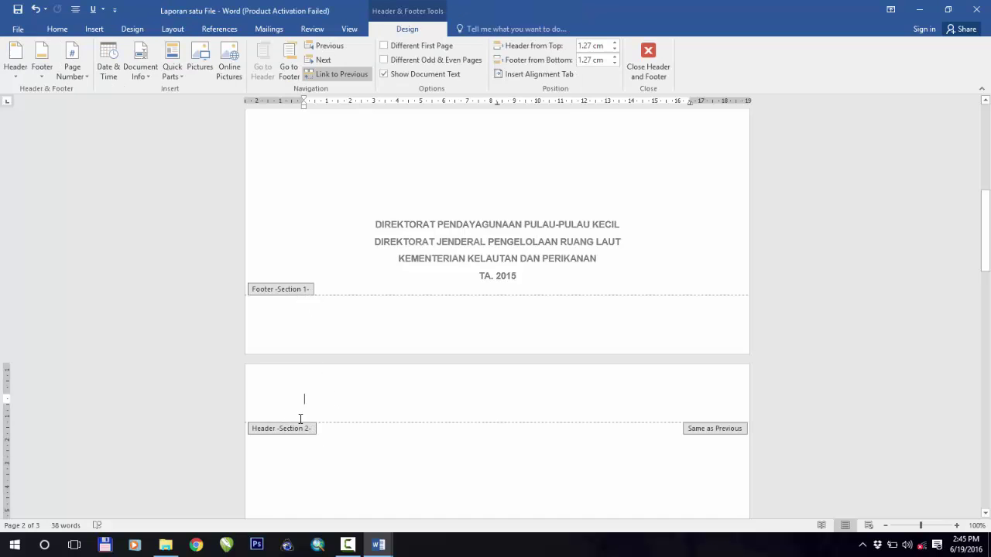
pyautogui.scroll(-3, 421, 341)
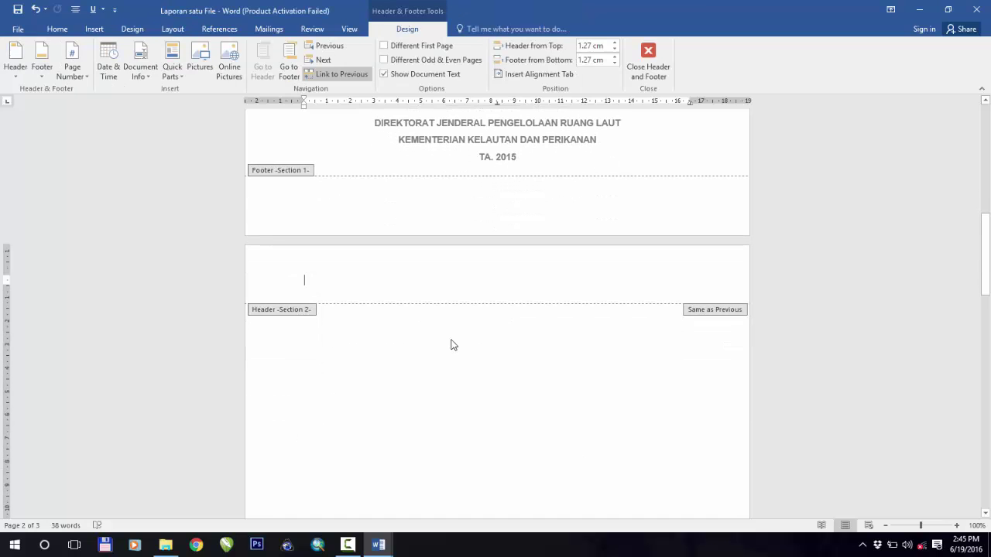
pyautogui.doubleClick(425, 331)
pyautogui.scroll(-10, 423, 327)
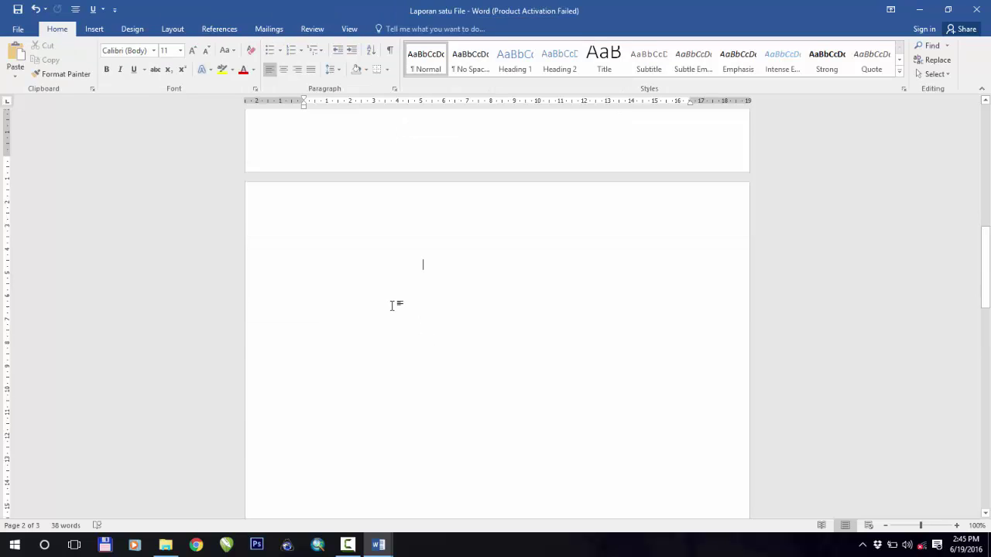
pyautogui.scroll(-2, 380, 333)
pyautogui.scroll(20, 384, 325)
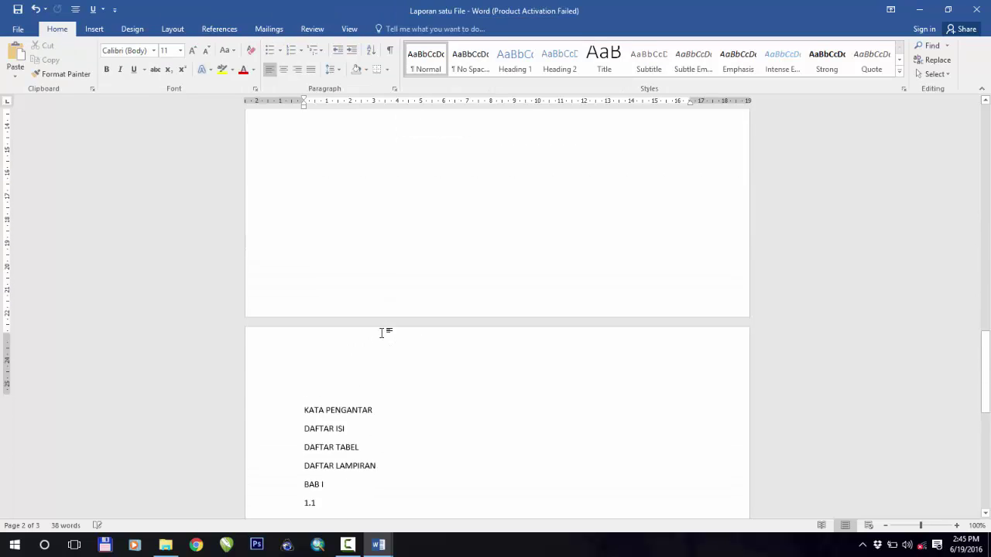
pyautogui.scroll(2, 378, 286)
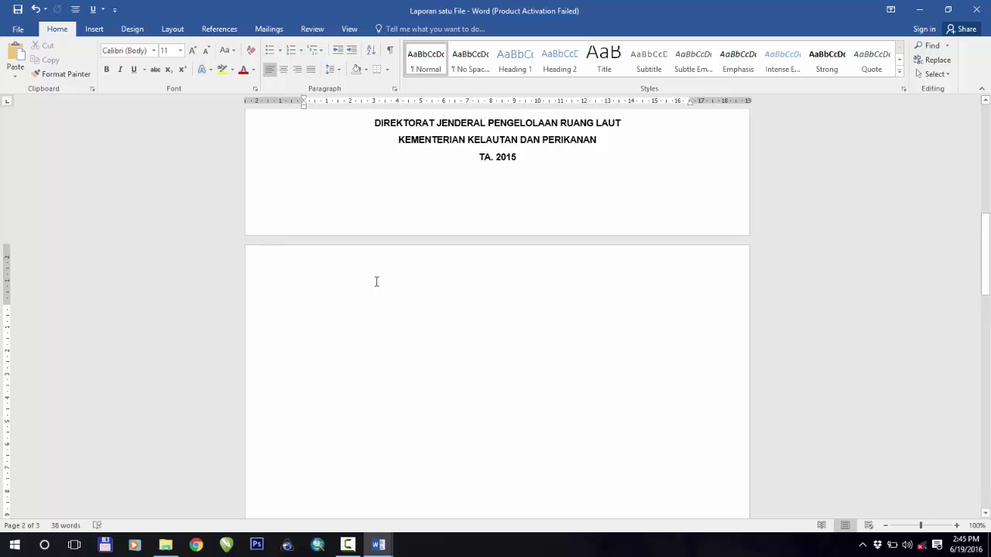
# Step: Open the KATA PENGANTAR document from the BELAJAR DAFTAR ISI OTOMATIS folder and copy its entire text
pyautogui.click(164, 546)
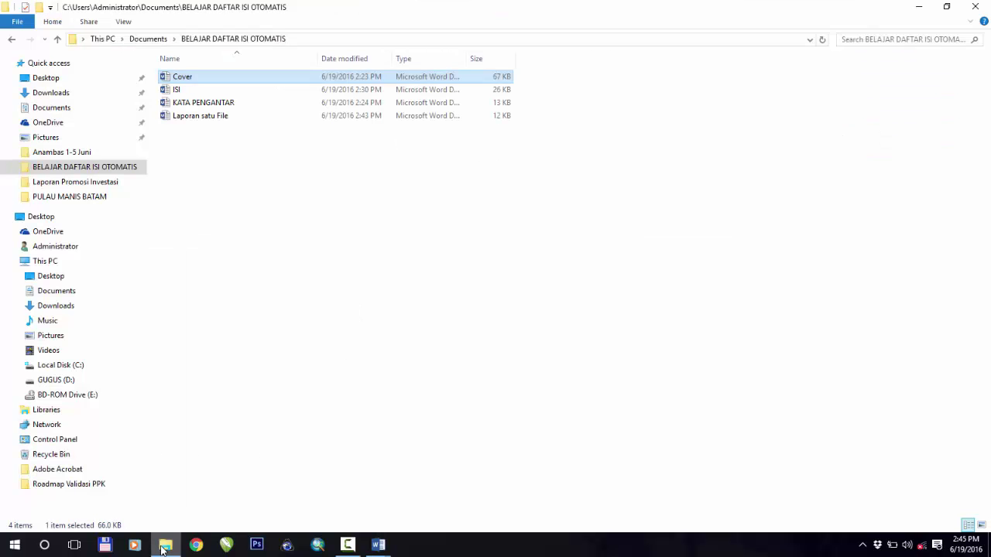
pyautogui.doubleClick(200, 109)
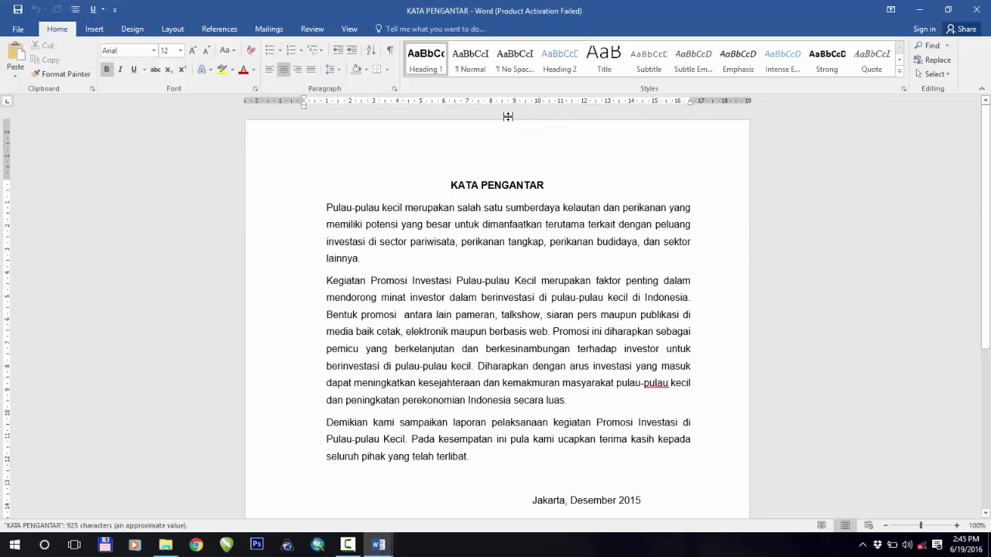
pyautogui.moveTo(452, 185); pyautogui.dragTo(630, 374)
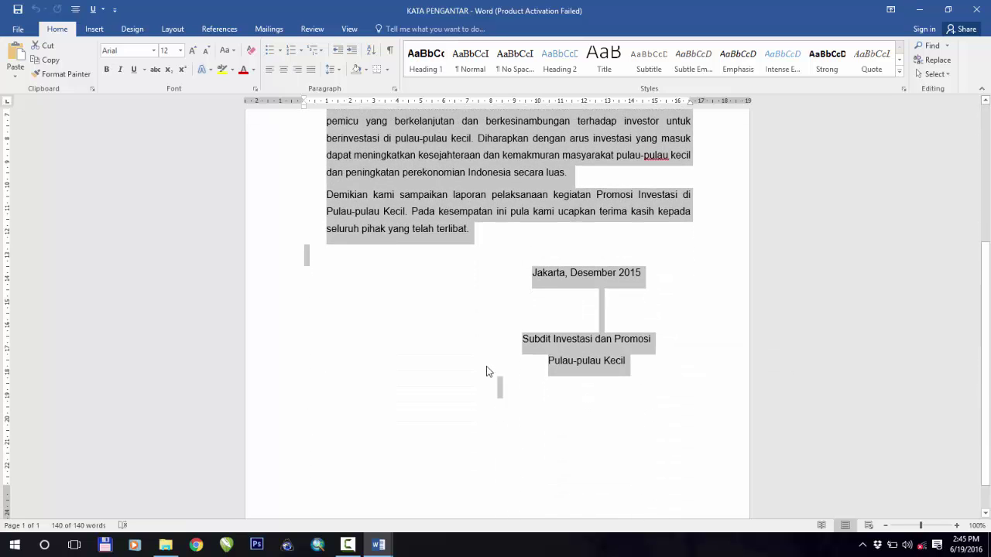
# Step: Paste the copied KATA PENGANTAR text after the cover's section break in "Laporan satu File"
pyautogui.click(385, 548)
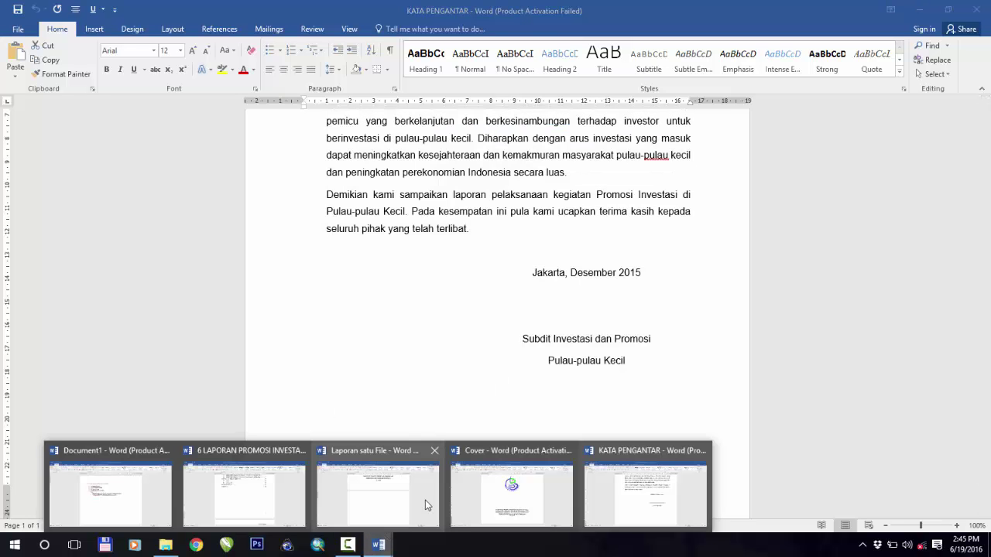
pyautogui.moveTo(505, 499)
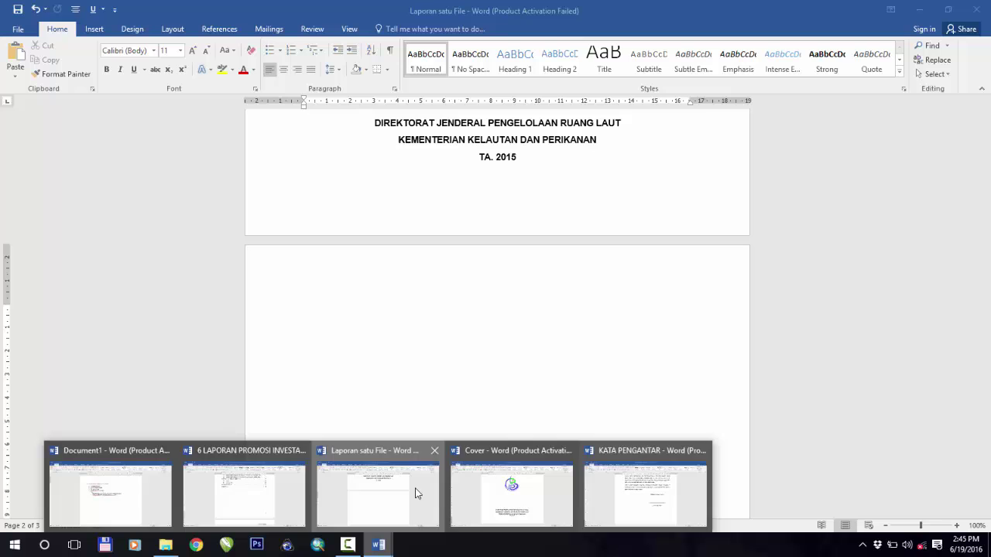
pyautogui.click(416, 493)
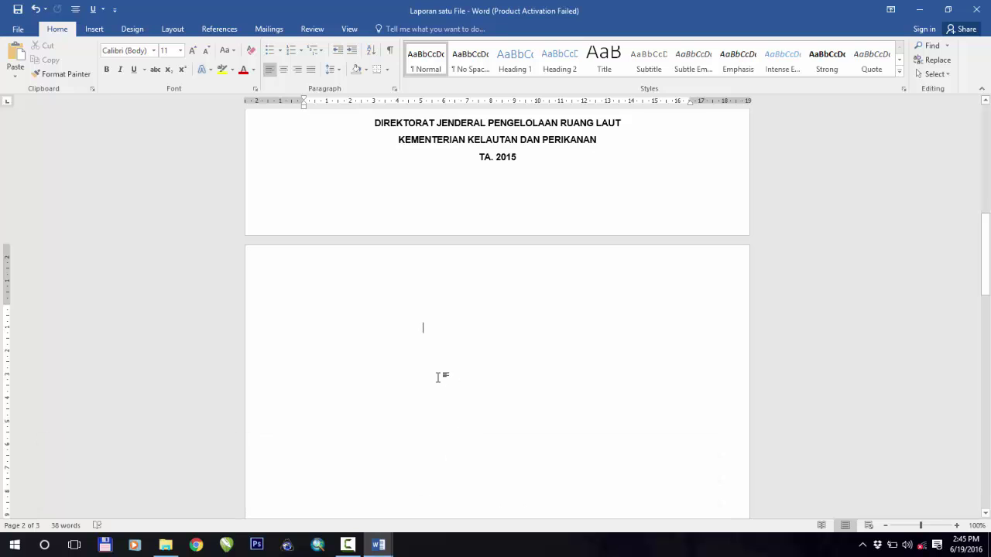
pyautogui.hotkey('ctrl', 'v')
# Step: Delete the blank page between the cover and KATA PENGANTAR so that the preface directly follows the cover
pyautogui.scroll(8, 441, 341)
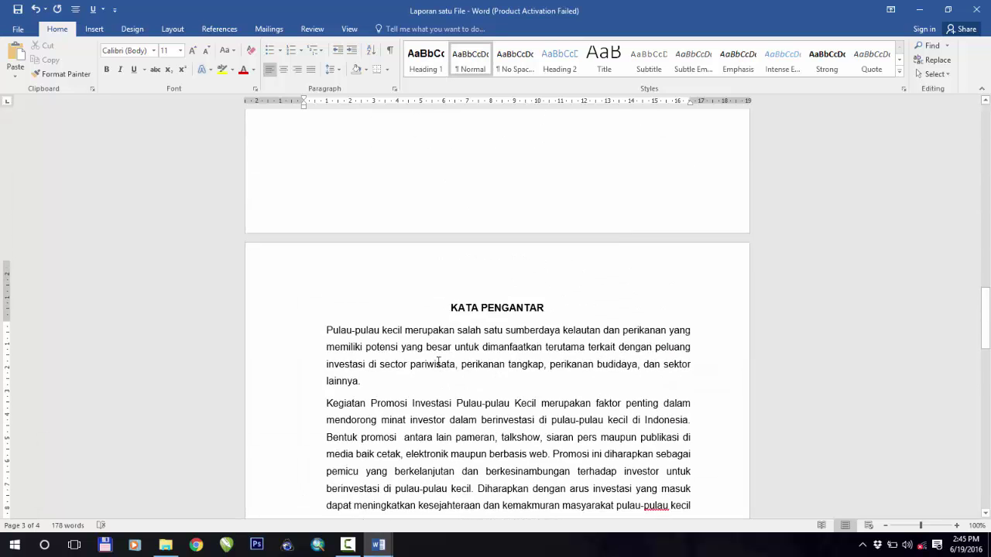
pyautogui.scroll(15, 423, 302)
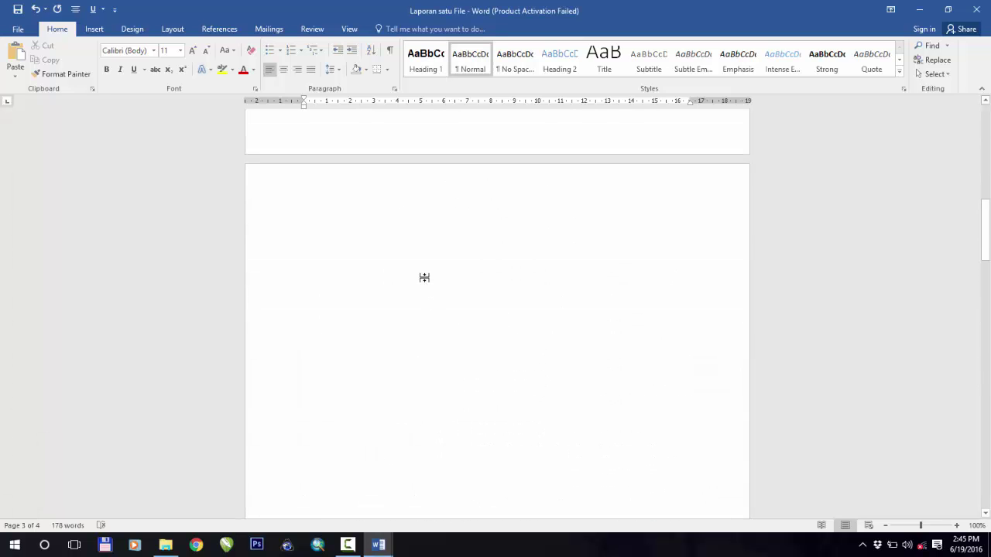
pyautogui.scroll(-3, 410, 333)
pyautogui.click(387, 325)
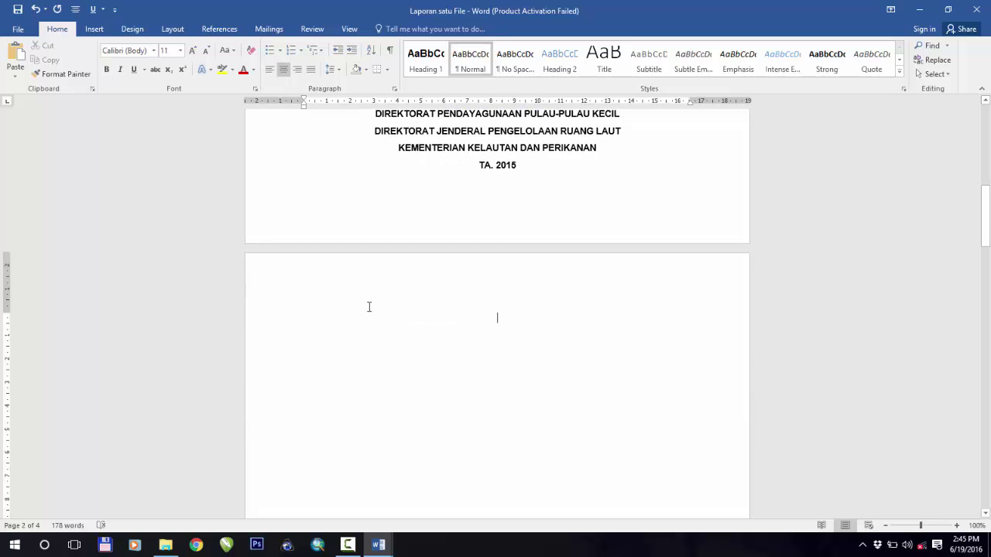
pyautogui.press('Delete')
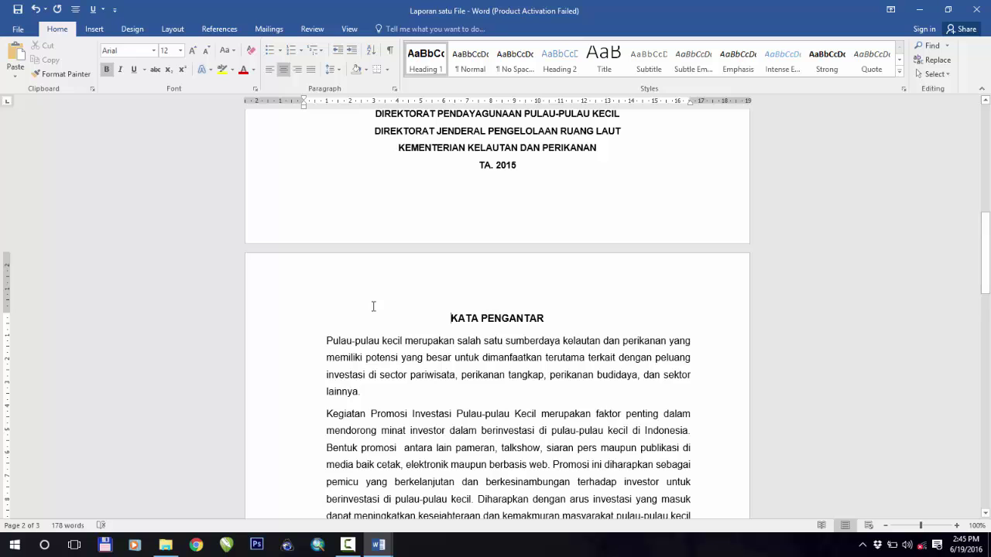
# Step: Check the header and footer section labels between the cover and the KATA PENGANTAR page
pyautogui.doubleClick(361, 289)
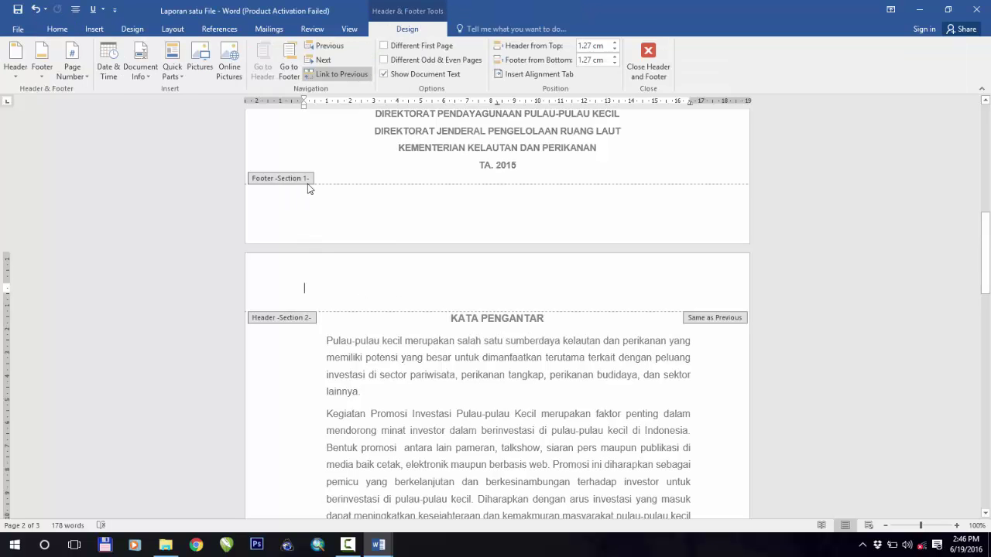
pyautogui.doubleClick(430, 388)
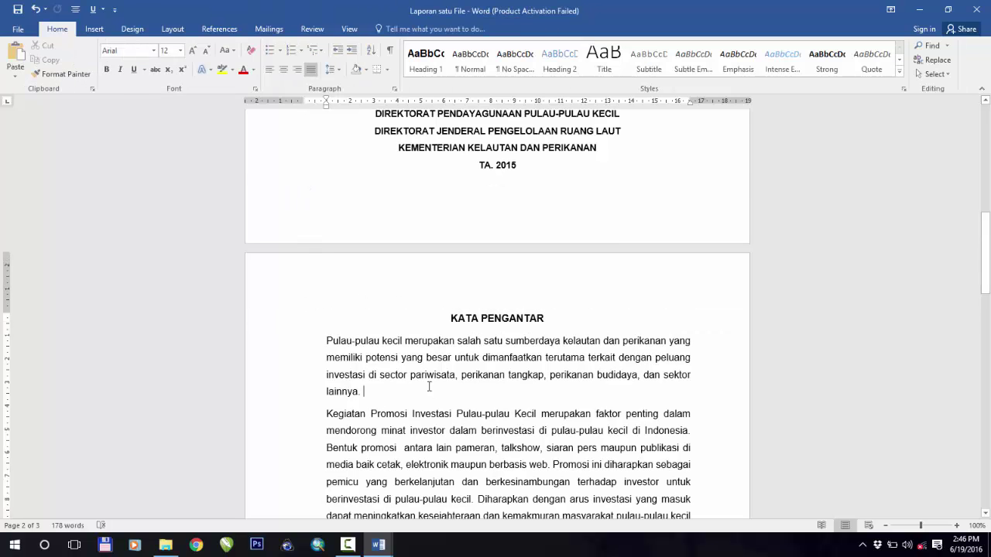
# Step: Delete the leftover KATA PENGANTAR outline line below the preface's closing text
pyautogui.scroll(-12, 430, 388)
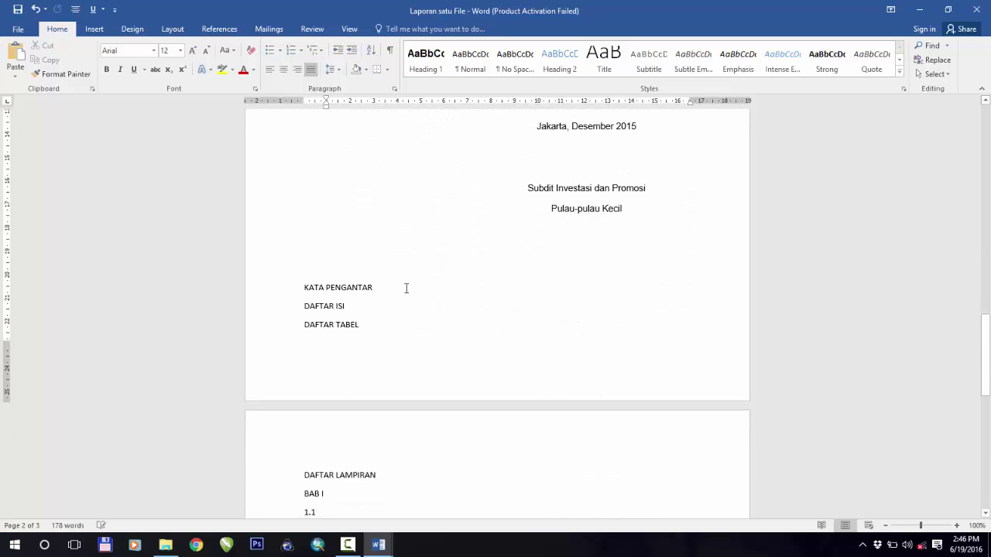
pyautogui.click(485, 249)
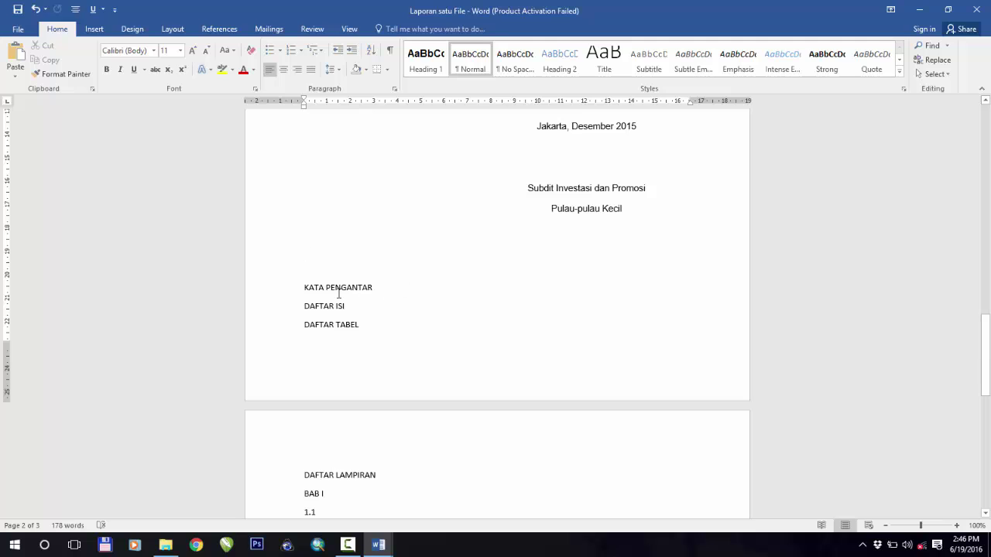
pyautogui.click(274, 287)
pyautogui.press('Delete')
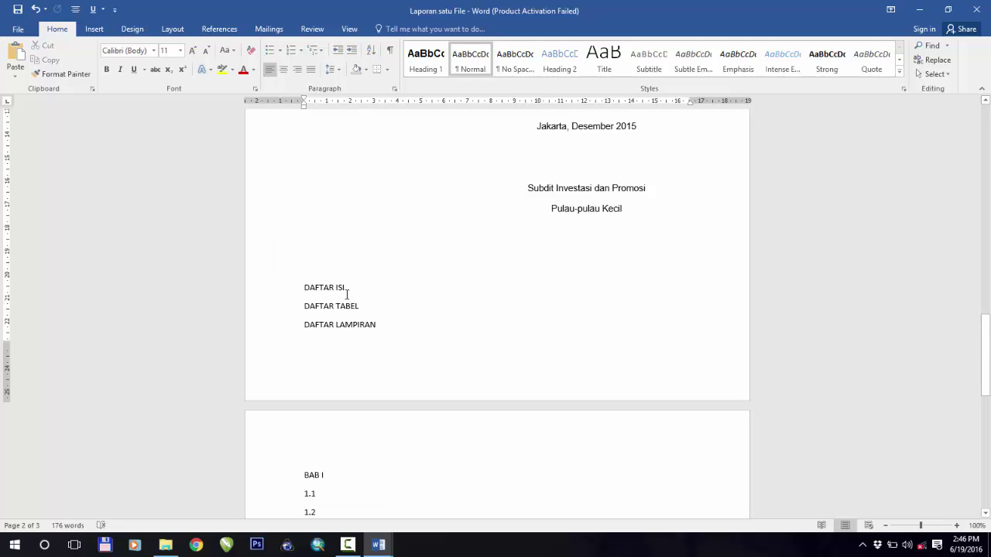
# Step: Move DAFTAR ISI to a new page with a page break and centre the heading
pyautogui.moveTo(352, 288); pyautogui.dragTo(302, 279)
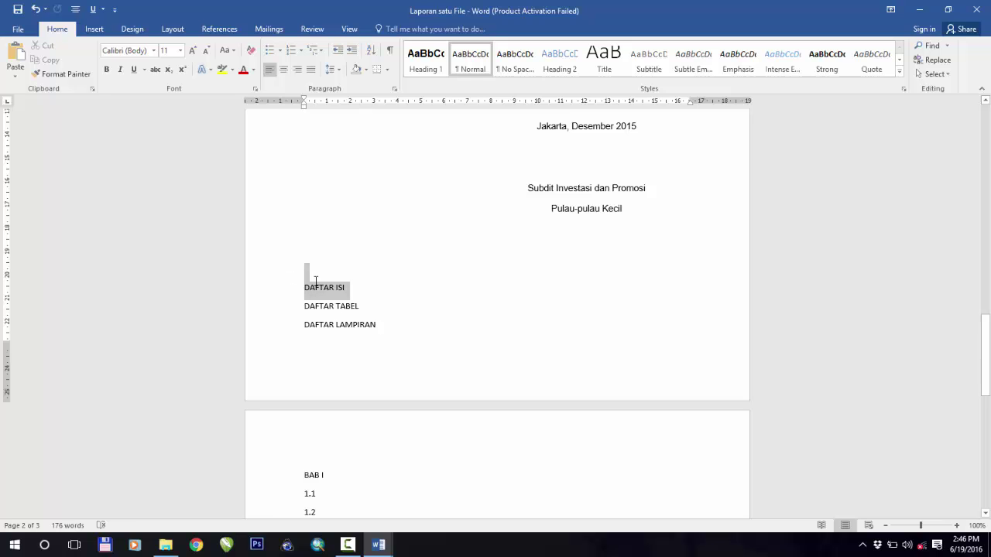
pyautogui.scroll(3, 484, 240)
pyautogui.scroll(-4, 433, 310)
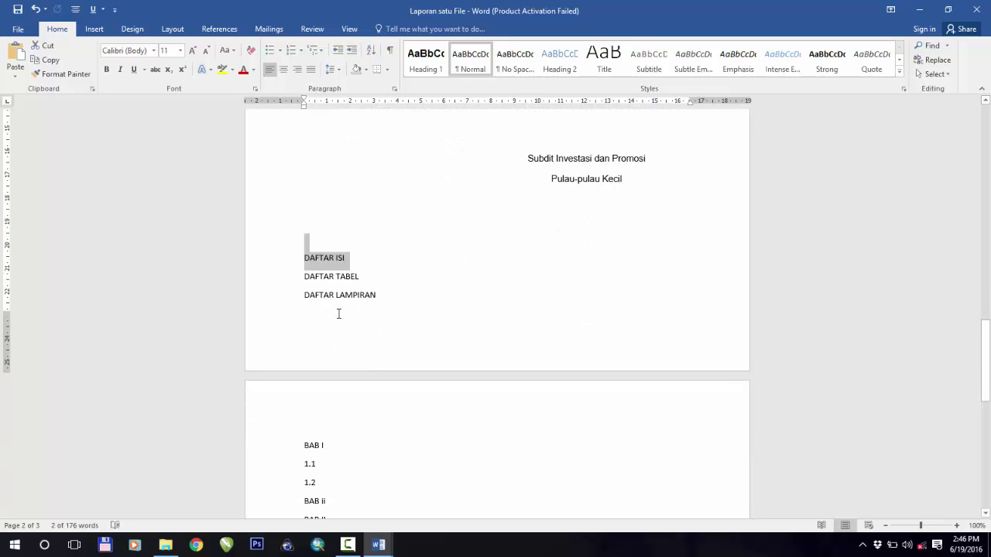
pyautogui.click(306, 263)
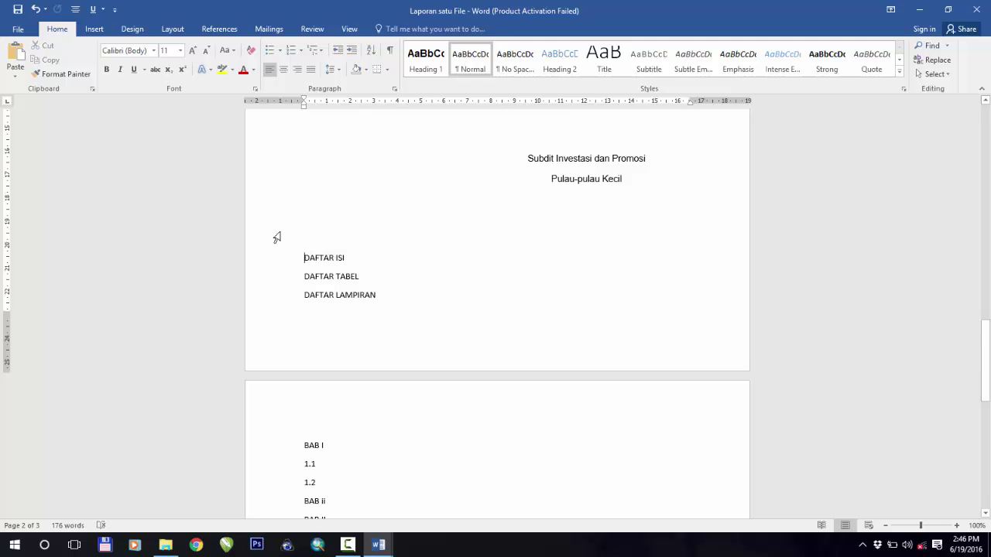
pyautogui.hotkey('ctrl', 'Return')
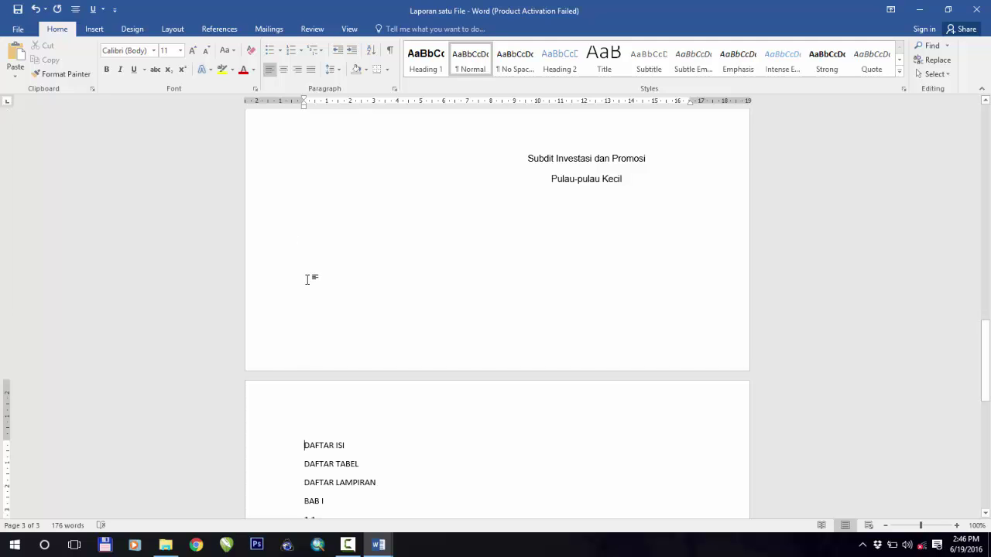
pyautogui.hotkey('ctrl', 'e')
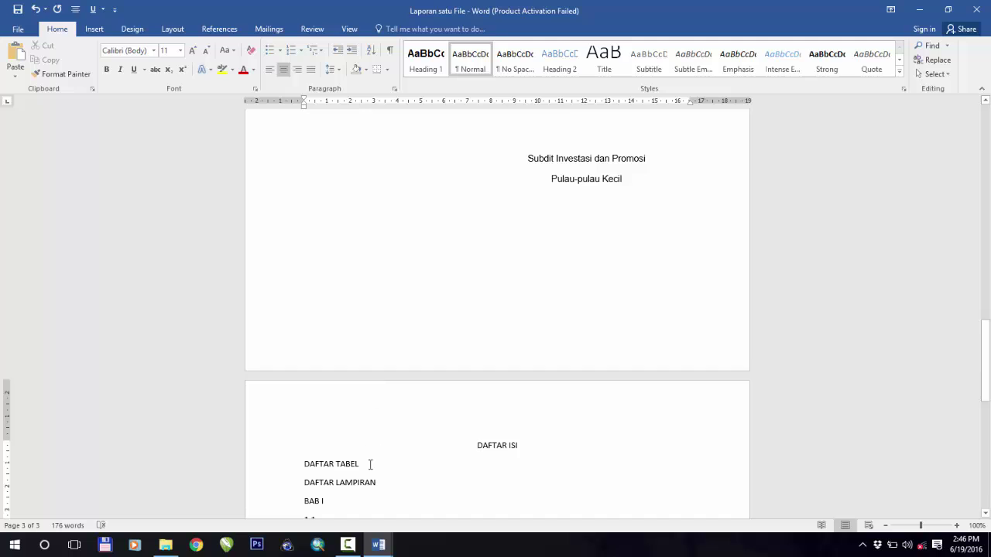
# Step: Insert a page break before DAFTAR TABEL and centre the heading on its own page
pyautogui.click(305, 467)
pyautogui.hotkey('ctrl', 'Return')
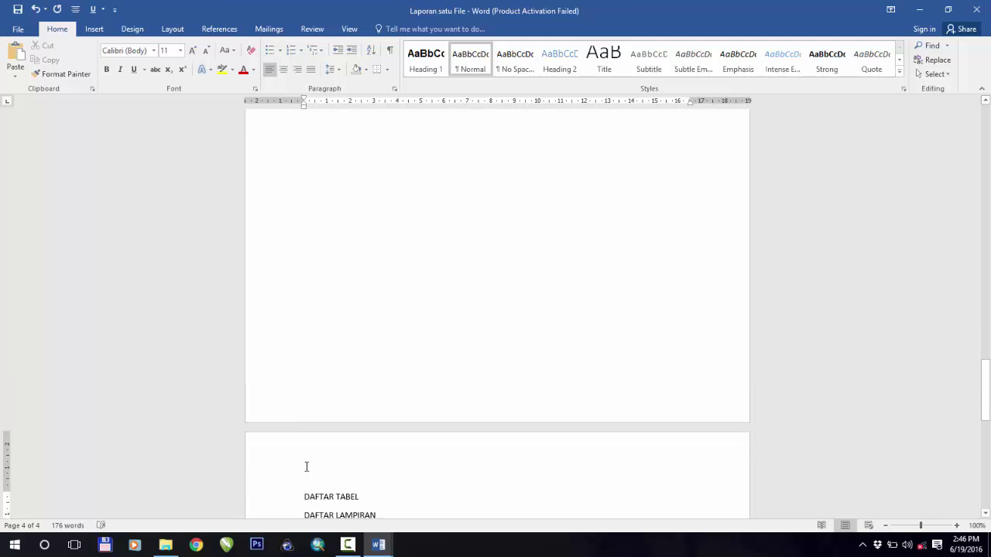
pyautogui.hotkey('ctrl', 'e')
# Step: Start a new page before DAFTAR LAMPIRAN with a page break and centre that heading
pyautogui.scroll(-2, 306, 467)
pyautogui.click(305, 427)
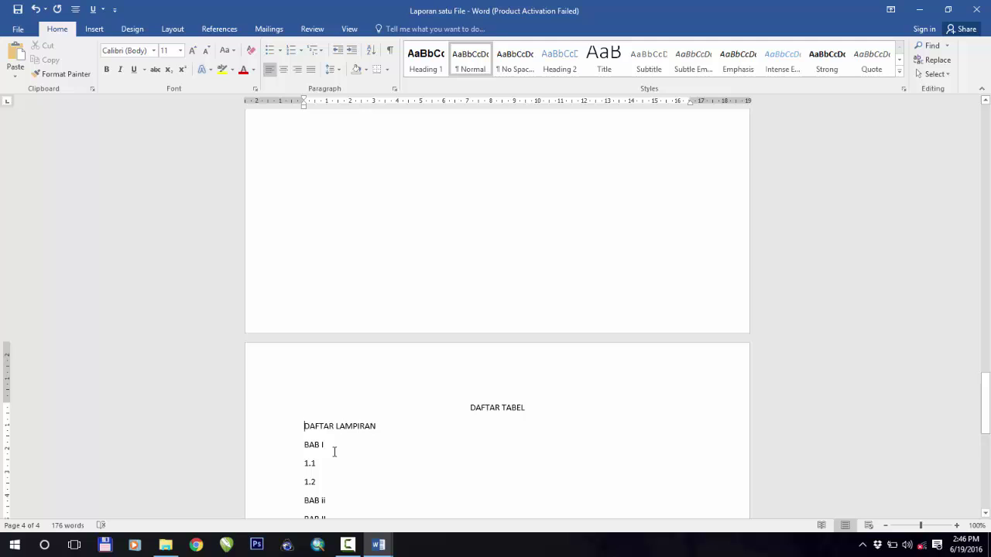
pyautogui.hotkey('ctrl', 'e')
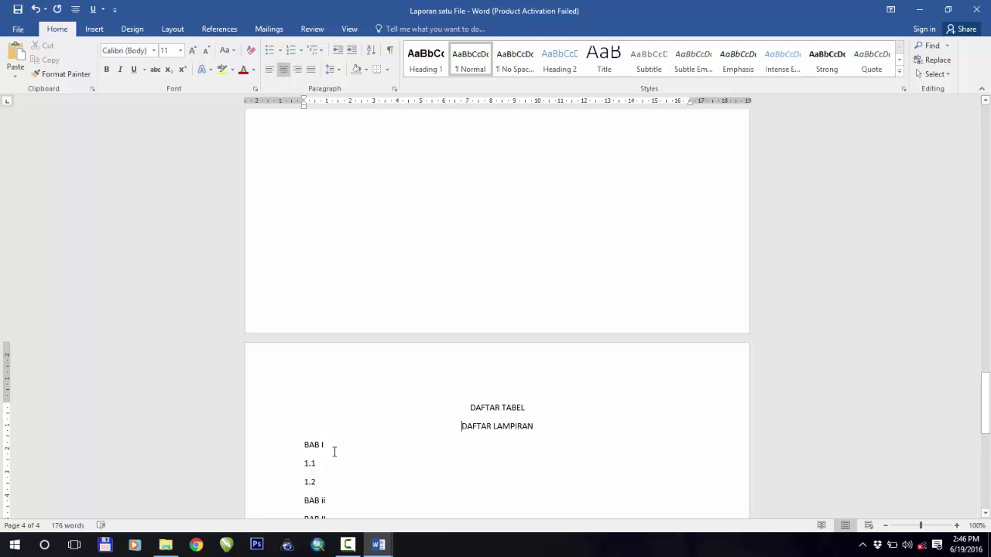
pyautogui.hotkey('ctrl', 'l')
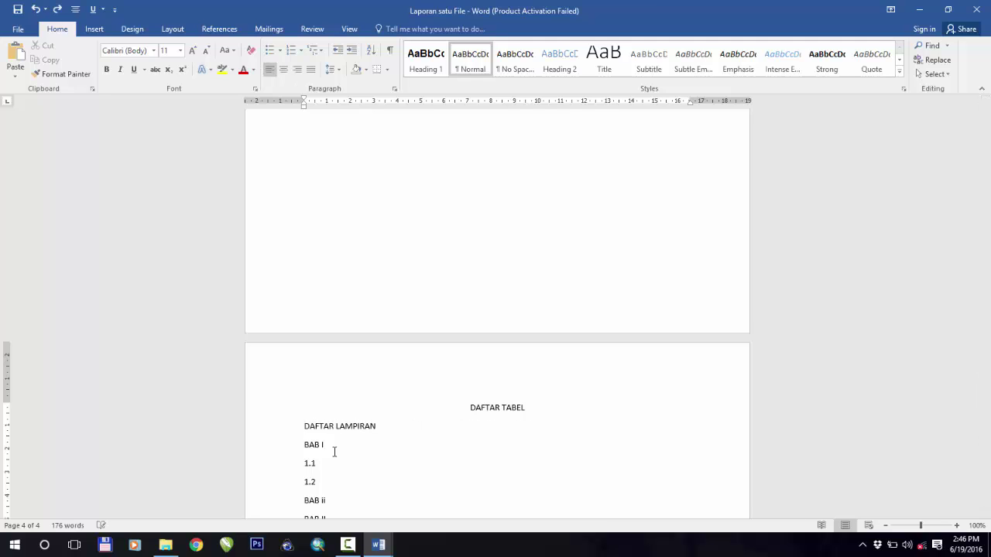
pyautogui.scroll(5, 336, 451)
pyautogui.hotkey('ctrl', 'Return')
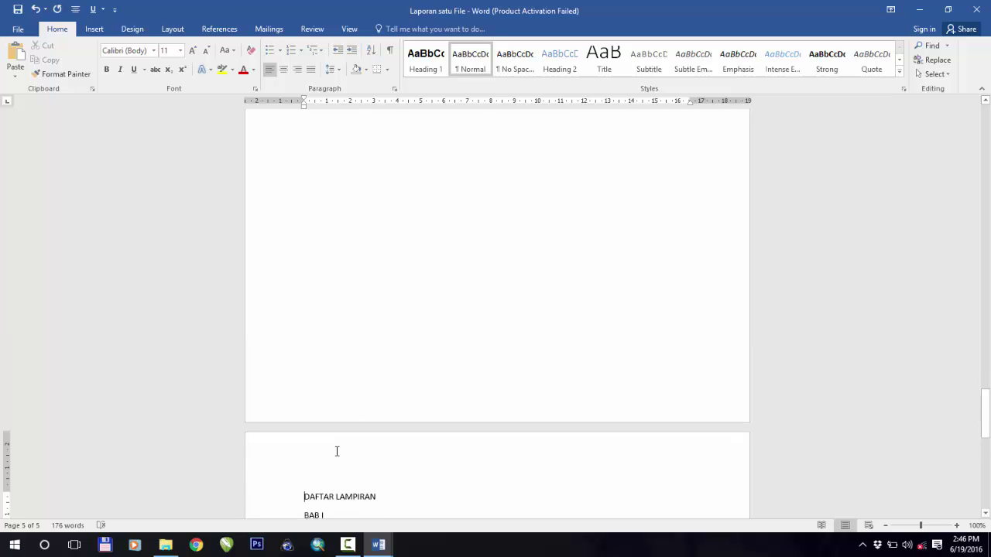
pyautogui.hotkey('ctrl', 'e')
# Step: Insert a Next Page section break after DAFTAR LAMPIRAN and check the section labels on both sides of the break
pyautogui.scroll(-3, 336, 452)
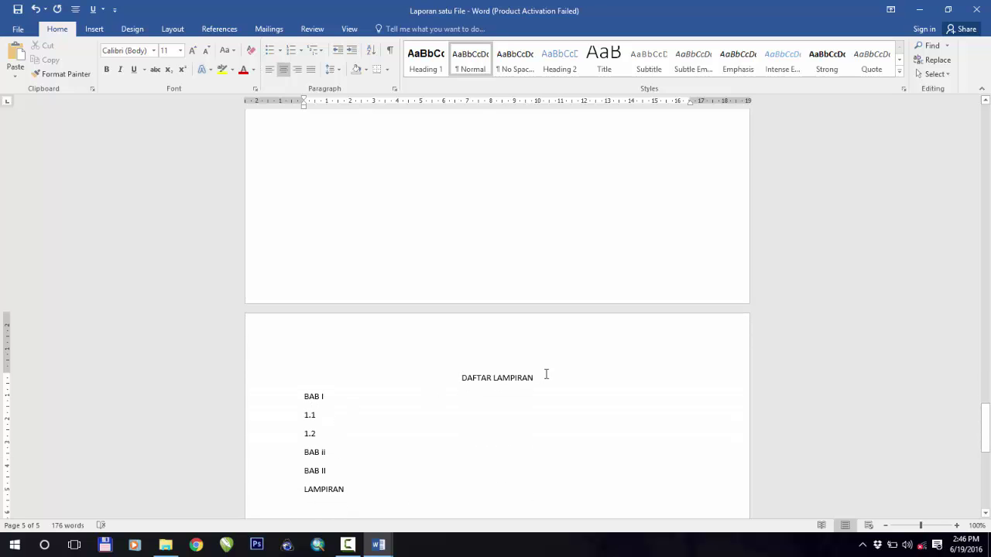
pyautogui.scroll(-3, 534, 377)
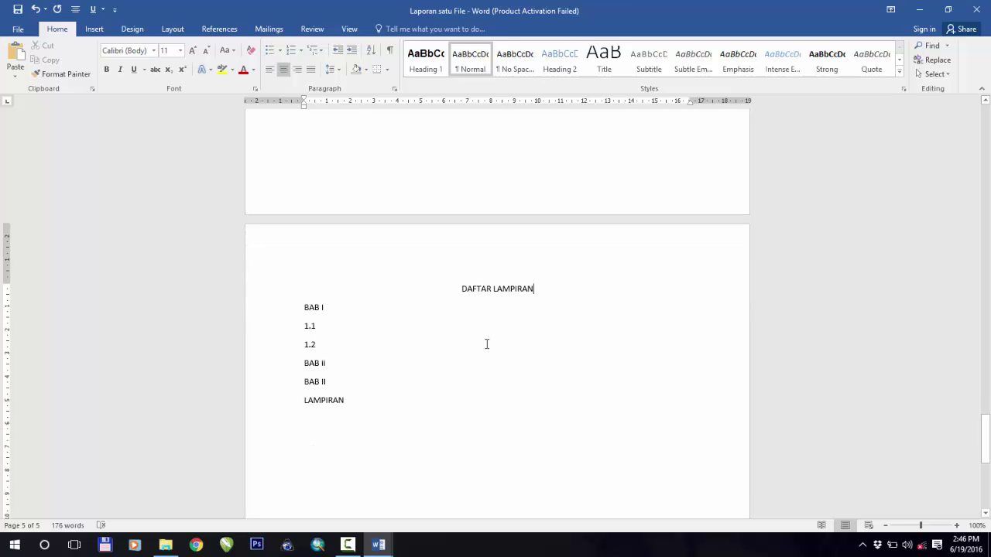
pyautogui.moveTo(311, 312); pyautogui.dragTo(329, 379)
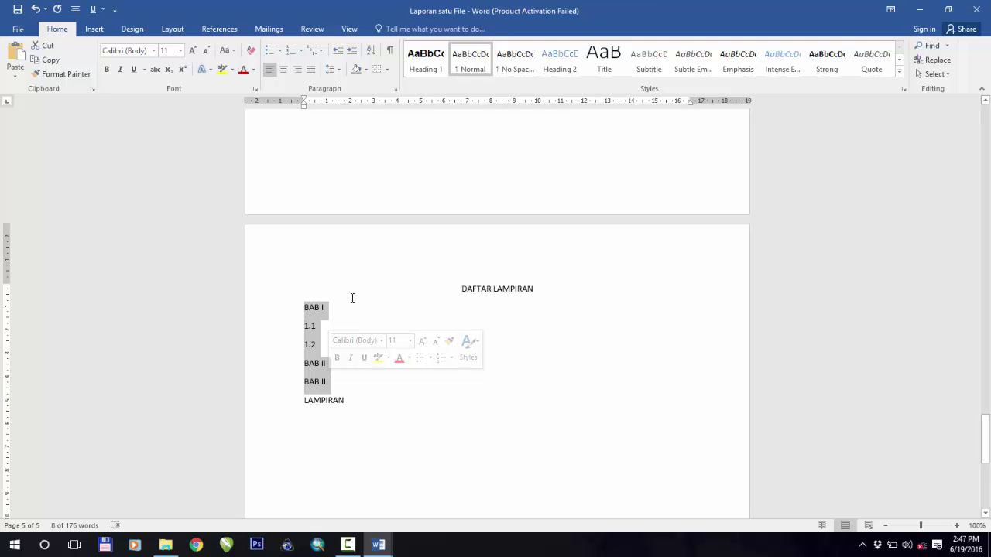
pyautogui.click(306, 309)
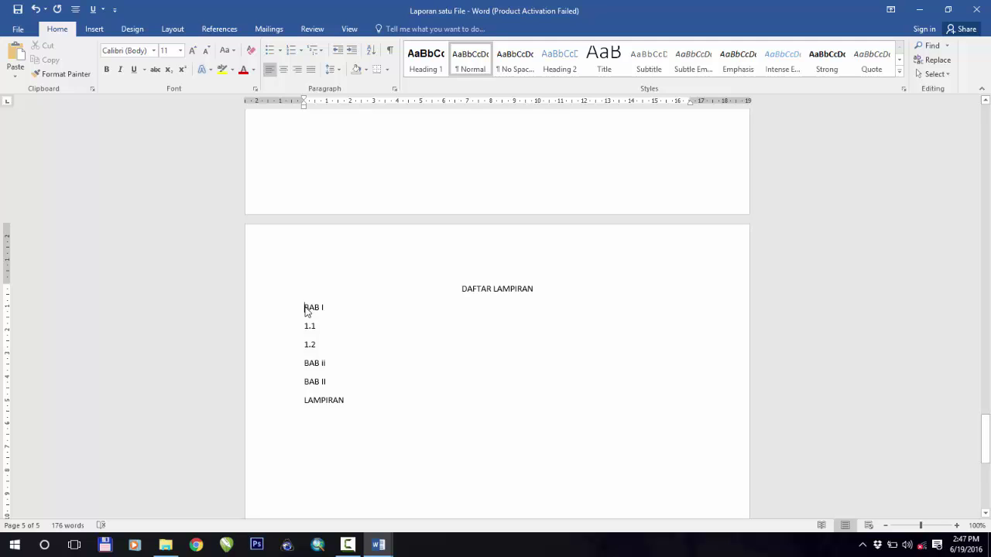
pyautogui.click(534, 289)
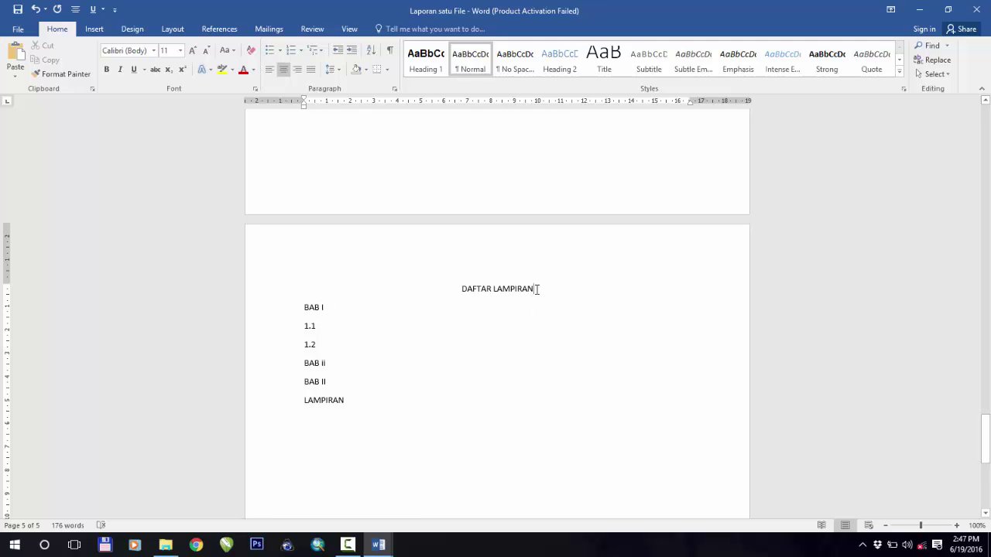
pyautogui.click(171, 31)
pyautogui.click(163, 48)
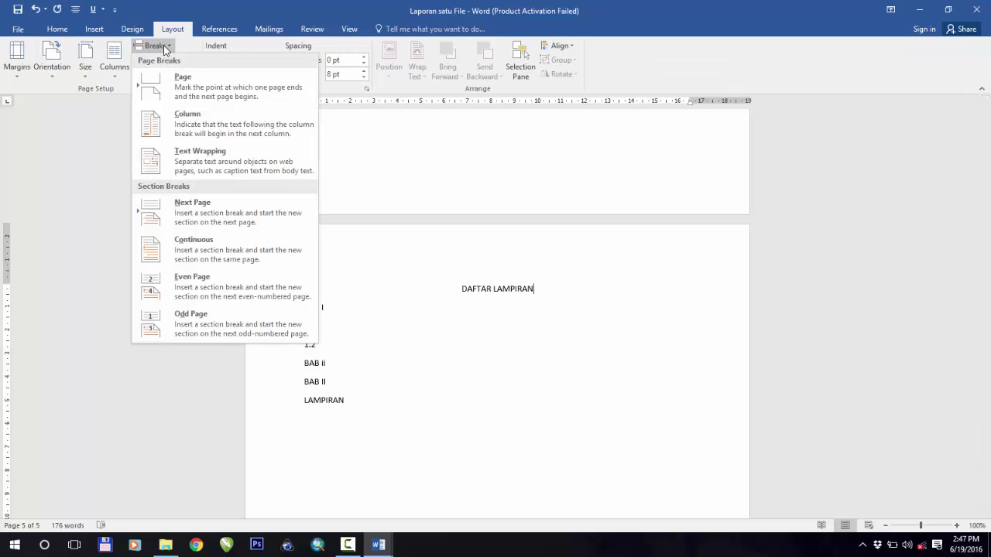
pyautogui.click(225, 215)
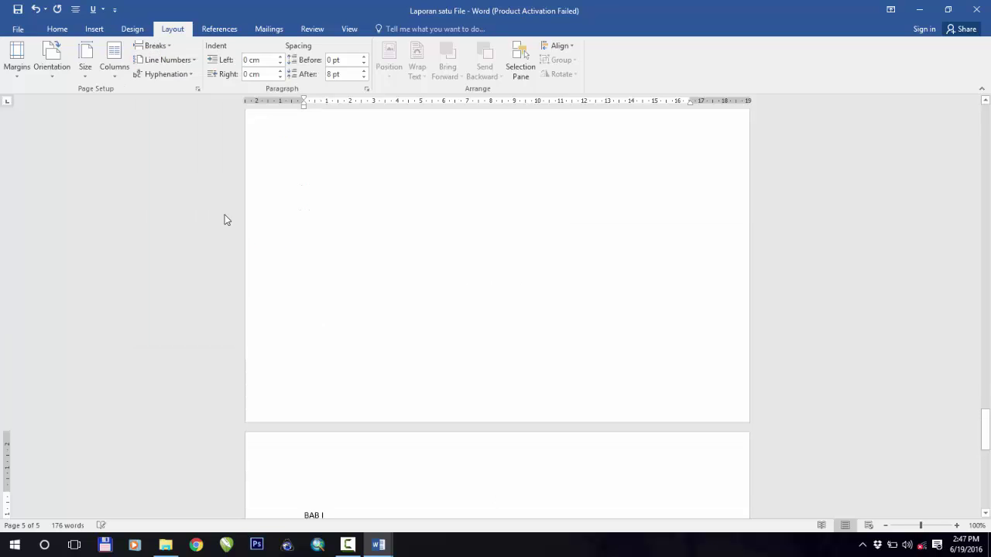
pyautogui.scroll(-2, 224, 214)
pyautogui.doubleClick(327, 365)
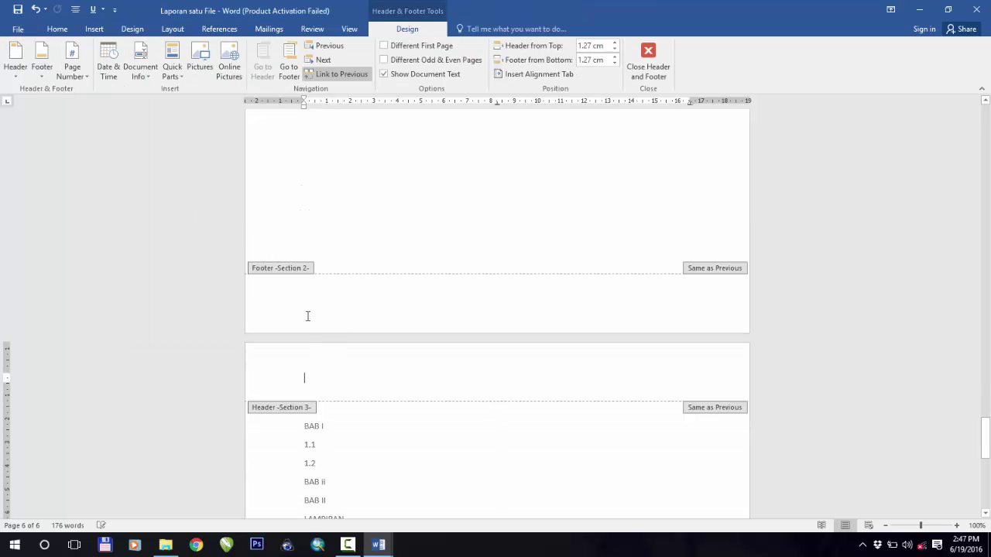
# Step: Close the header, remove the empty line above BAB I and centre the BAB I heading
pyautogui.doubleClick(333, 410)
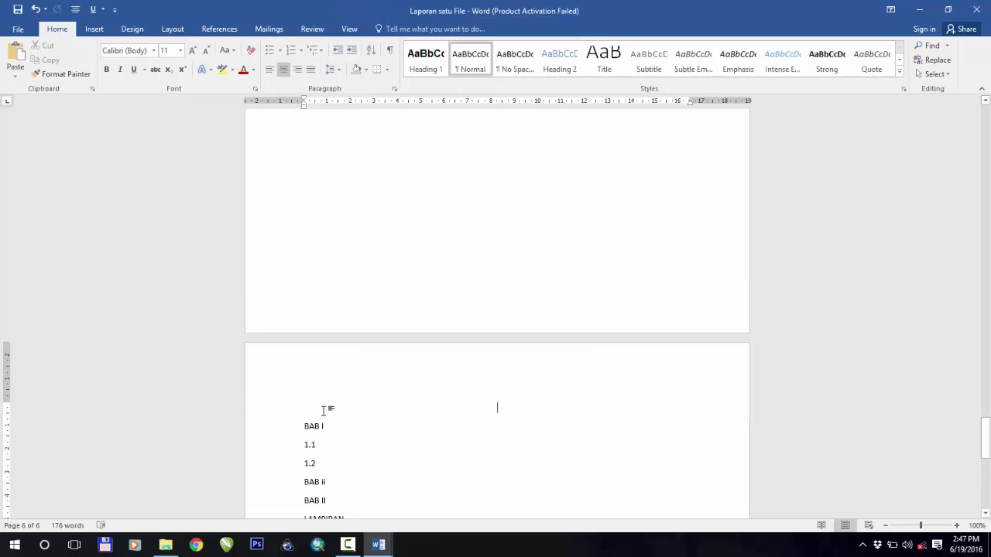
pyautogui.press('Delete')
pyautogui.hotkey('ctrl', 'e')
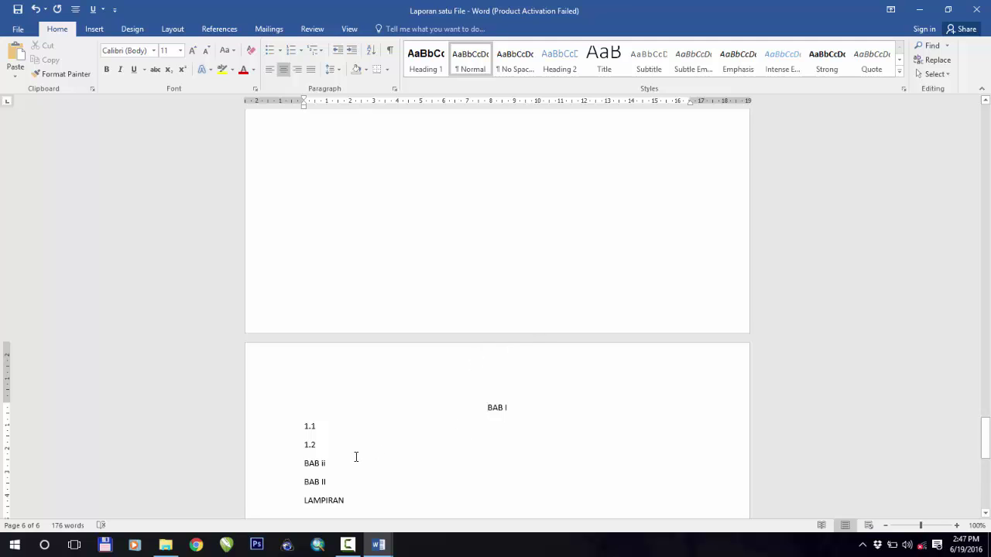
pyautogui.scroll(-1, 356, 457)
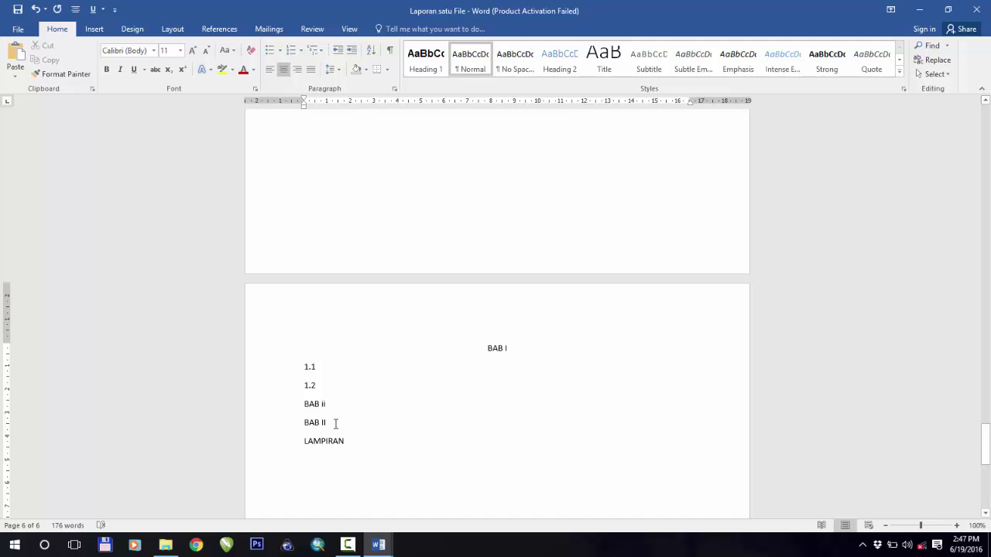
pyautogui.moveTo(320, 416); pyautogui.dragTo(304, 357)
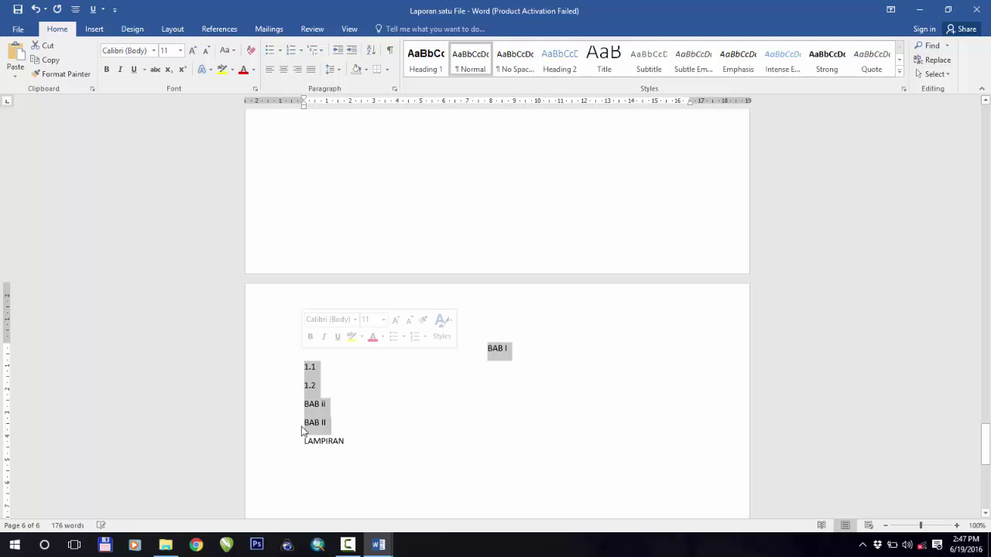
pyautogui.click(341, 441)
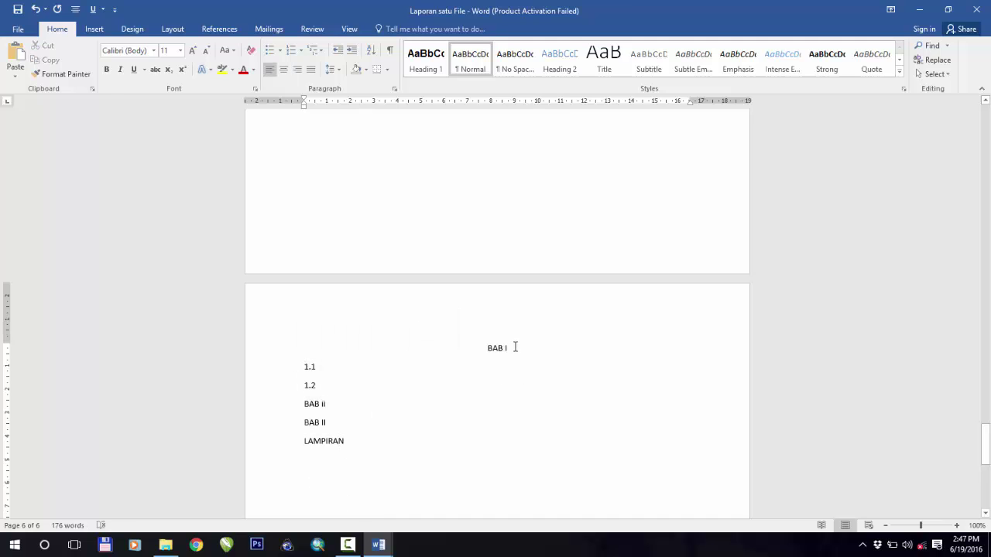
# Step: Open the ISI document from the BELAJAR DAFTAR ISI OTOMATIS folder and copy its entire text
pyautogui.moveTo(377, 551)
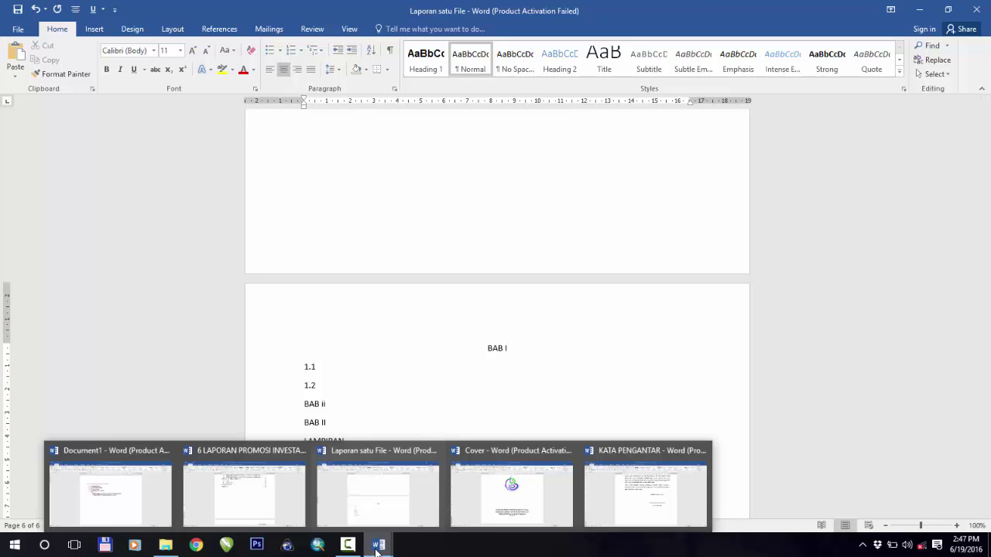
pyautogui.moveTo(165, 545)
pyautogui.click(193, 511)
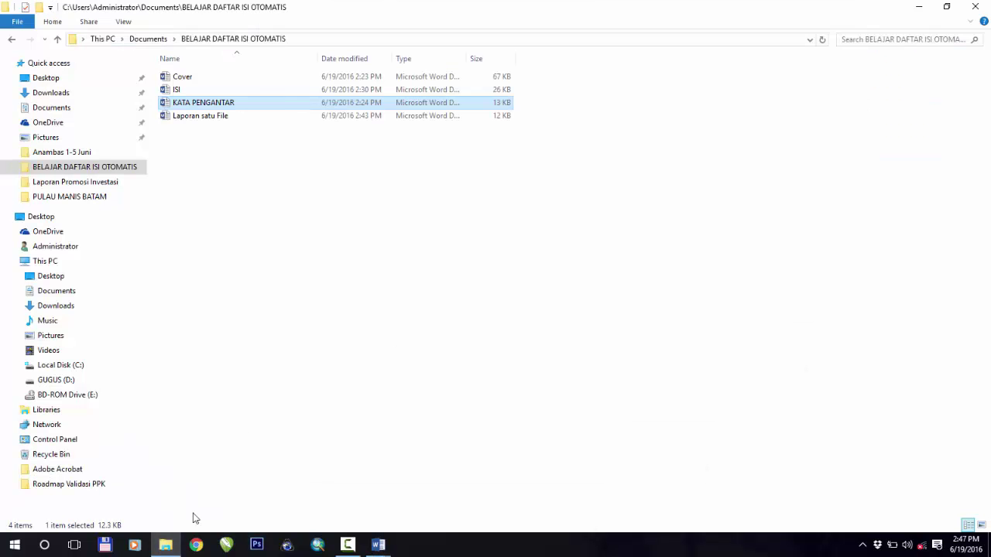
pyautogui.doubleClick(176, 89)
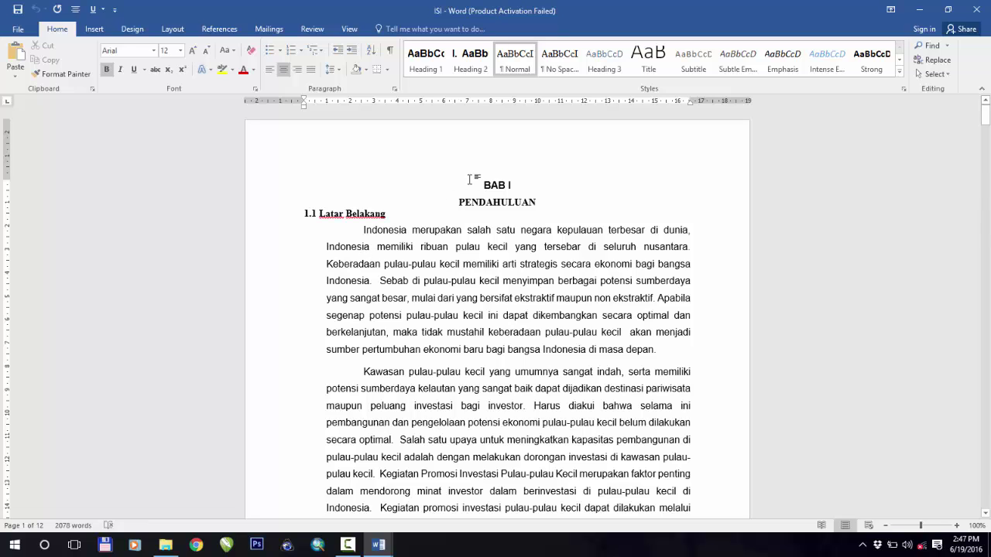
pyautogui.hotkey('ctrl', 'a')
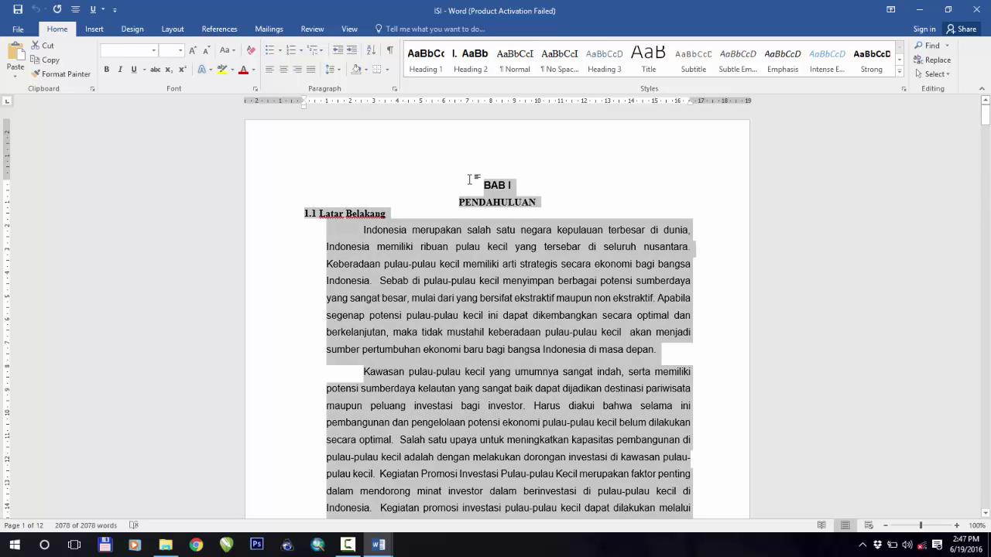
# Step: Replace the BAB I outline line in "Laporan satu File" with the copied text of the ISI document
pyautogui.click(377, 545)
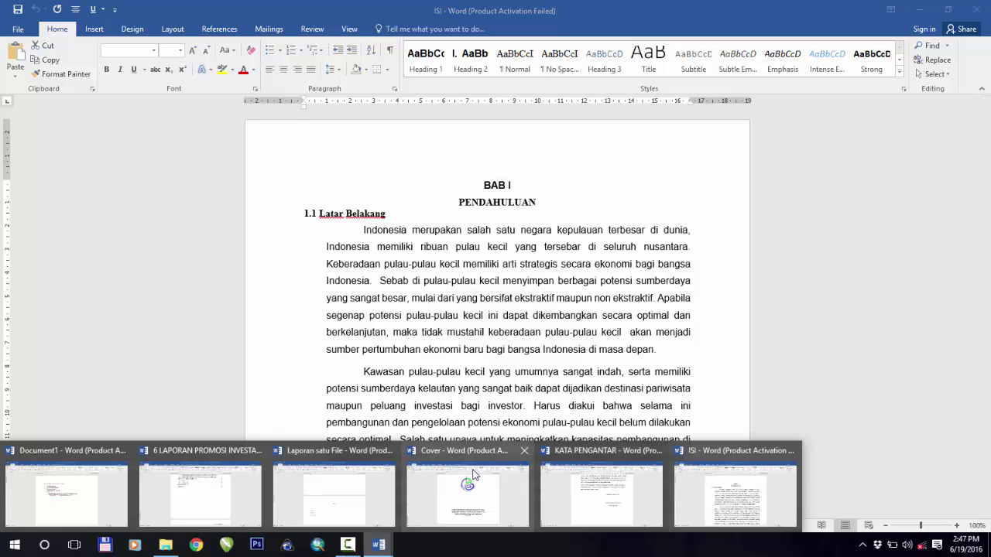
pyautogui.click(359, 472)
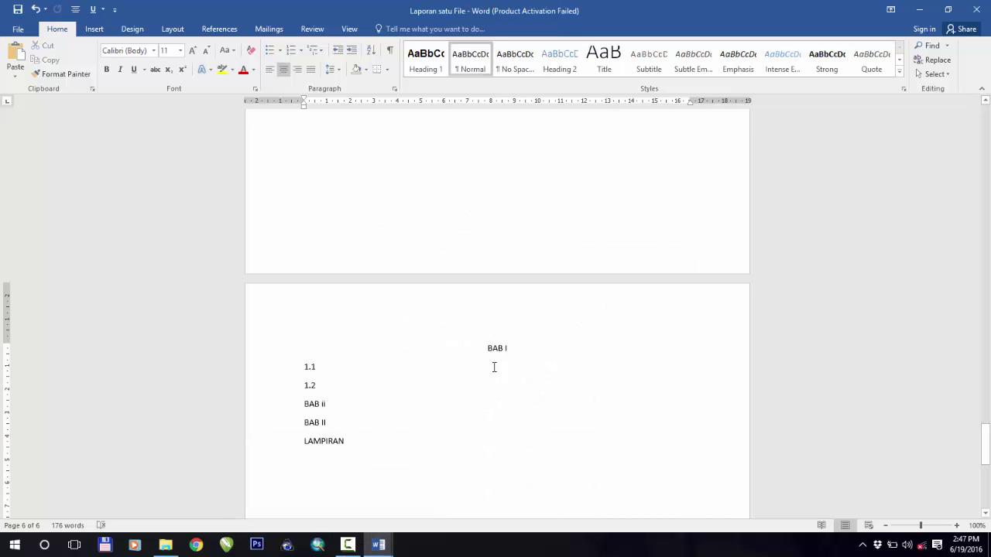
pyautogui.tripleClick(511, 349)
pyautogui.hotkey('ctrl', 'v')
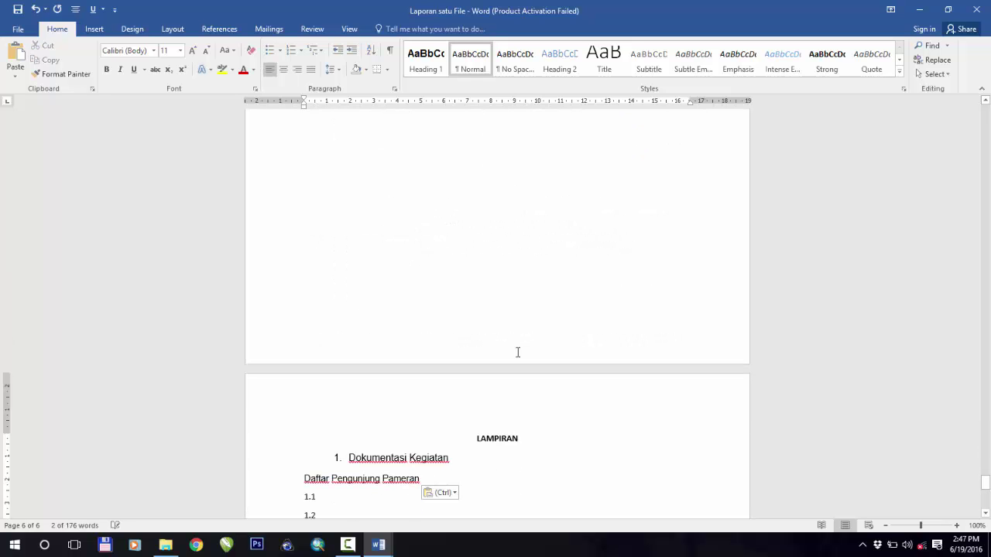
# Step: Delete the leftover outline lines from 1.1 to LAMPIRAN and number "Daftar Pengunjung Pameran" as item 2 of the LAMPIRAN list
pyautogui.scroll(-3, 470, 409)
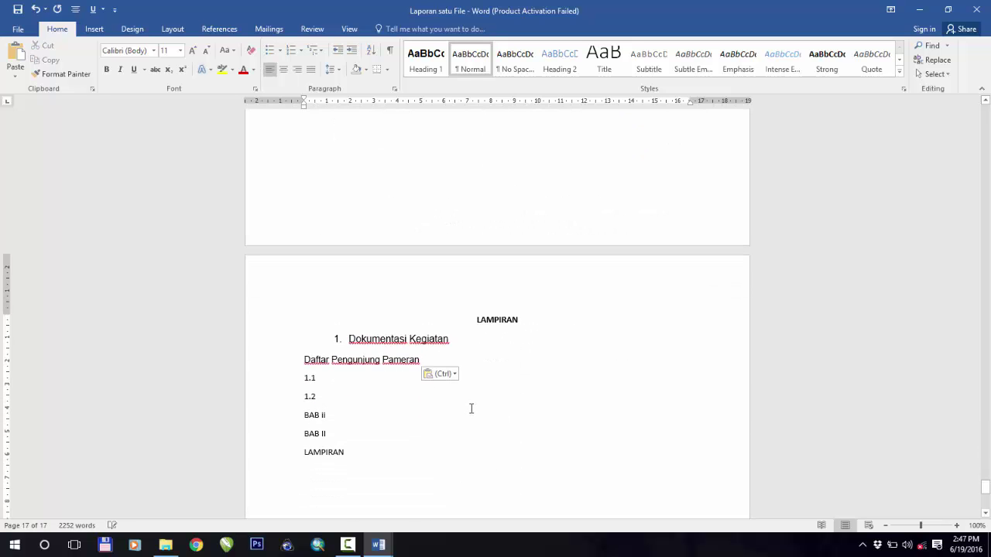
pyautogui.moveTo(302, 377); pyautogui.dragTo(352, 461)
pyautogui.press('BackSpace')
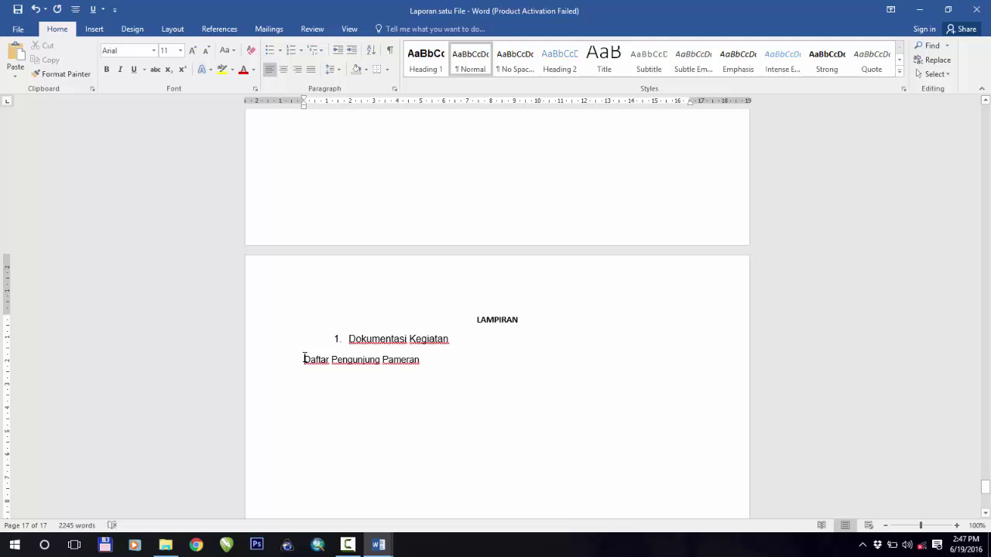
pyautogui.click(304, 359)
pyautogui.write('2.')
# Step: Open the LAMPIRAN page header, check the header and footer section labels back through BAB IV, and return to the body text
pyautogui.scroll(2, 457, 349)
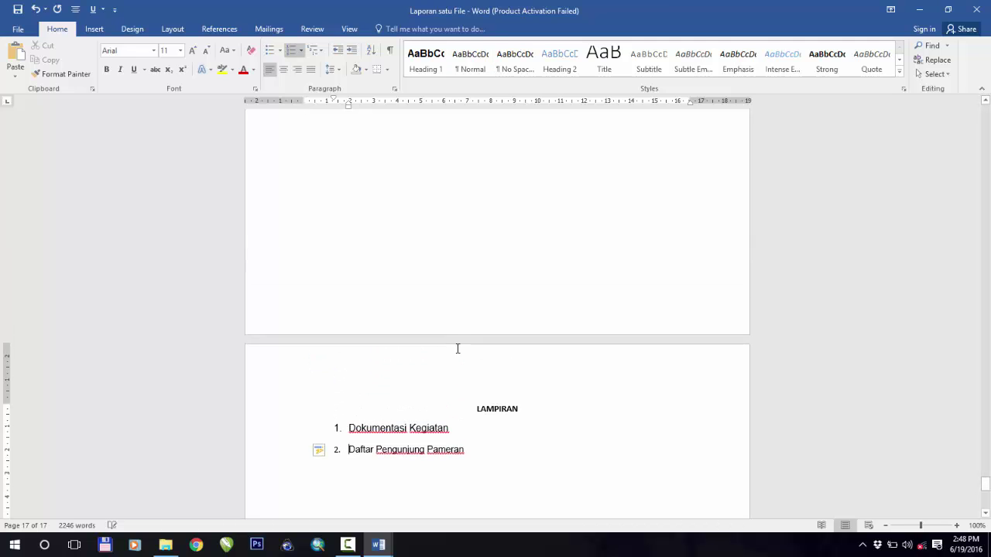
pyautogui.doubleClick(341, 418)
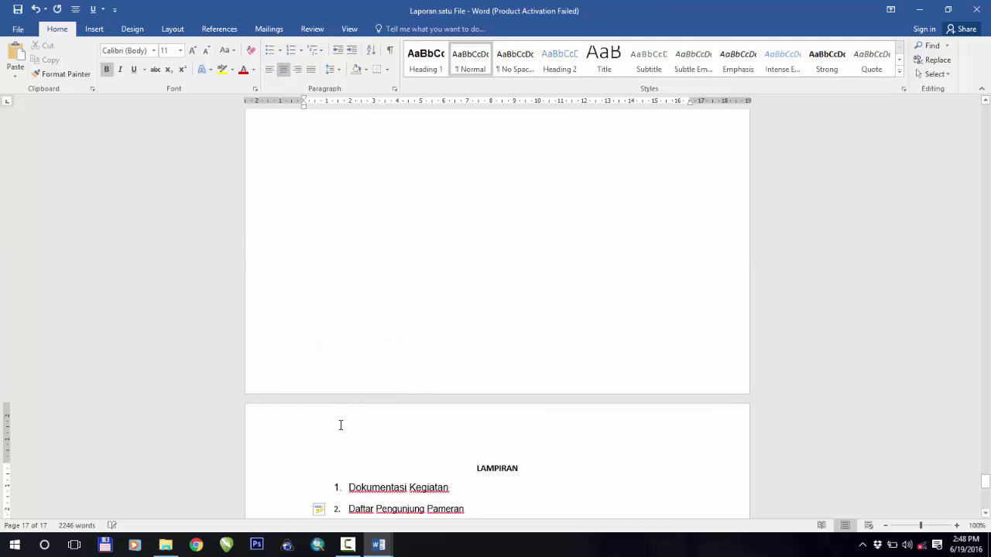
pyautogui.scroll(-3, 339, 397)
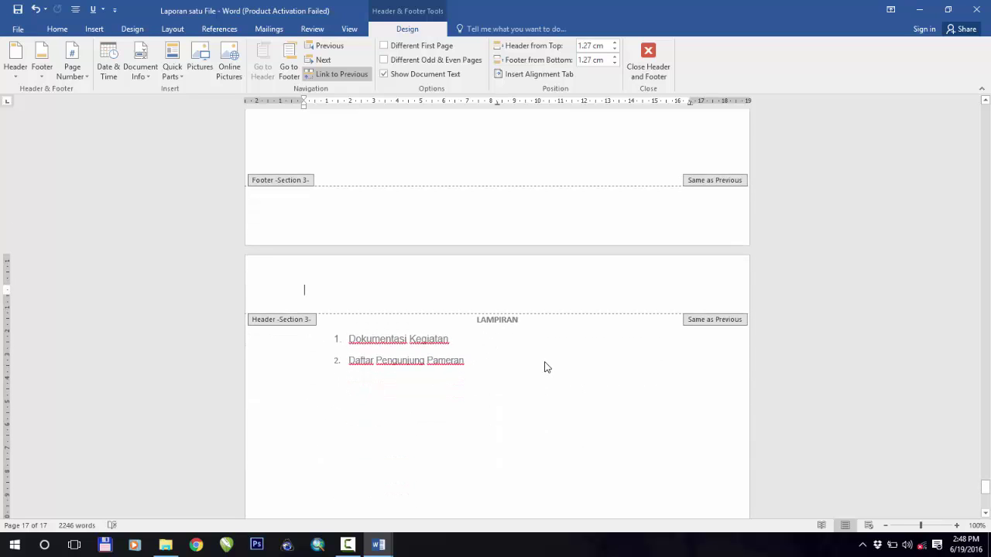
pyautogui.scroll(-12, 547, 367)
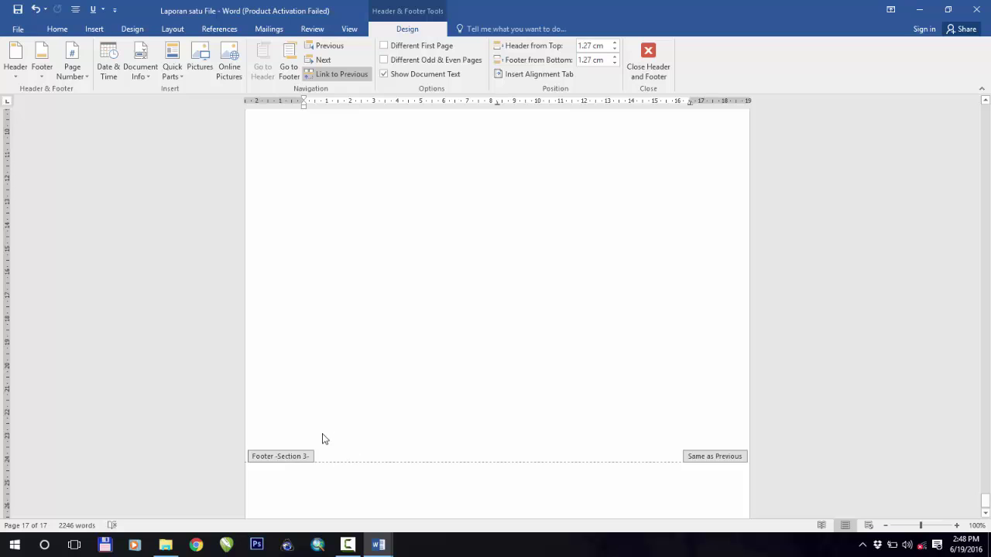
pyautogui.scroll(12, 321, 438)
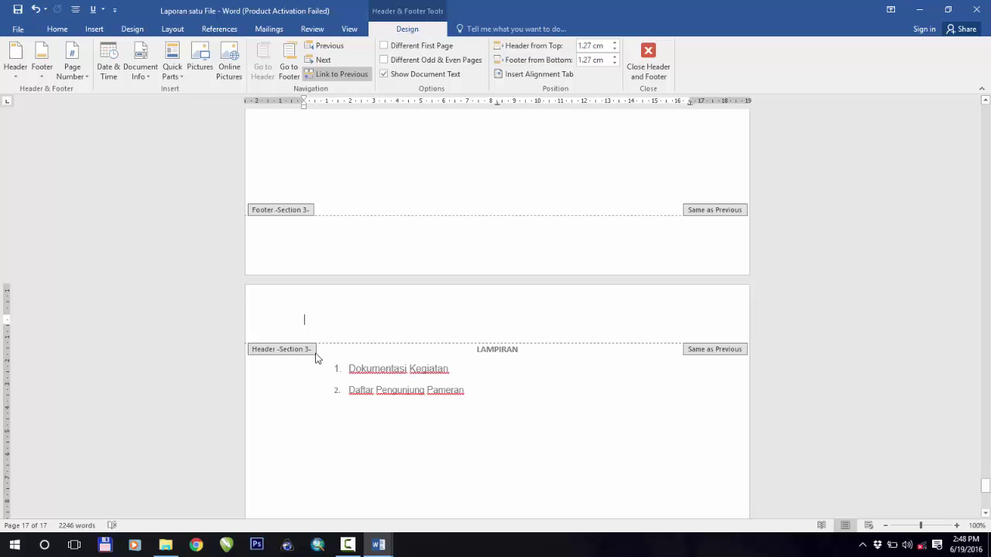
pyautogui.scroll(8, 323, 338)
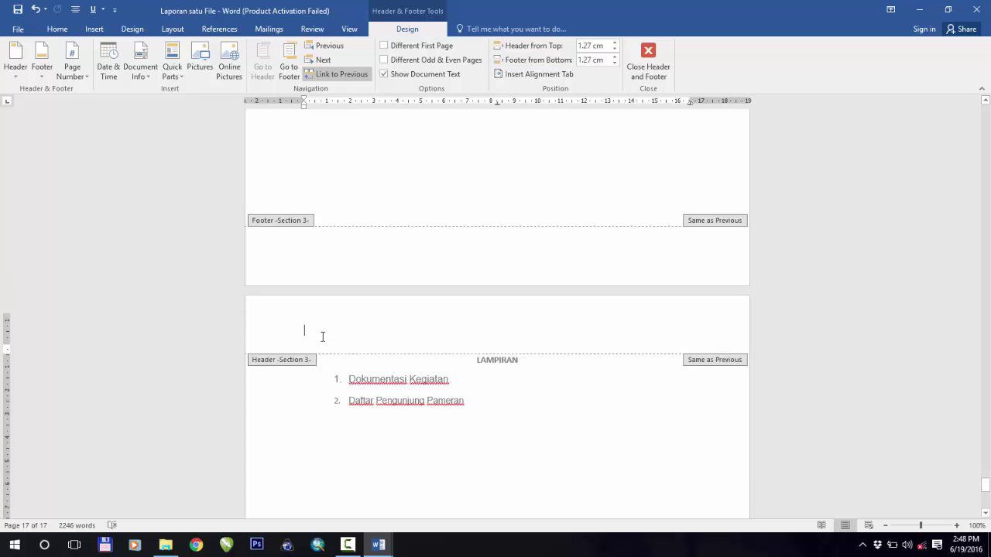
pyautogui.scroll(4, 322, 341)
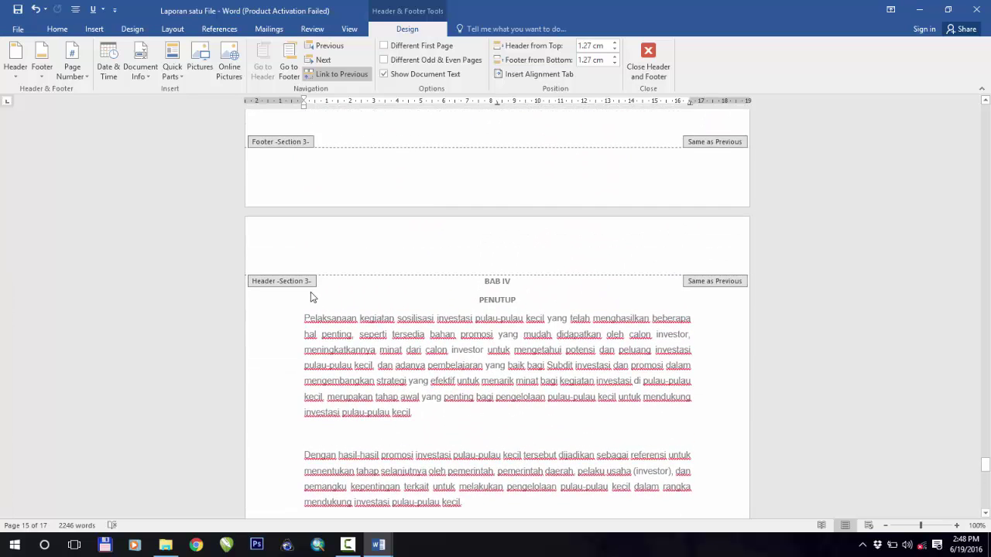
pyautogui.scroll(10, 280, 247)
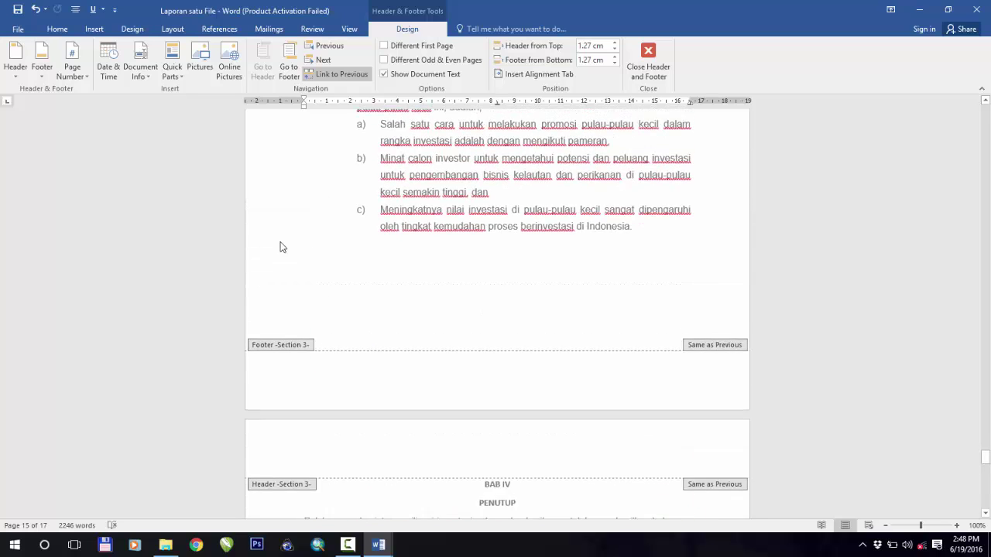
pyautogui.doubleClick(387, 296)
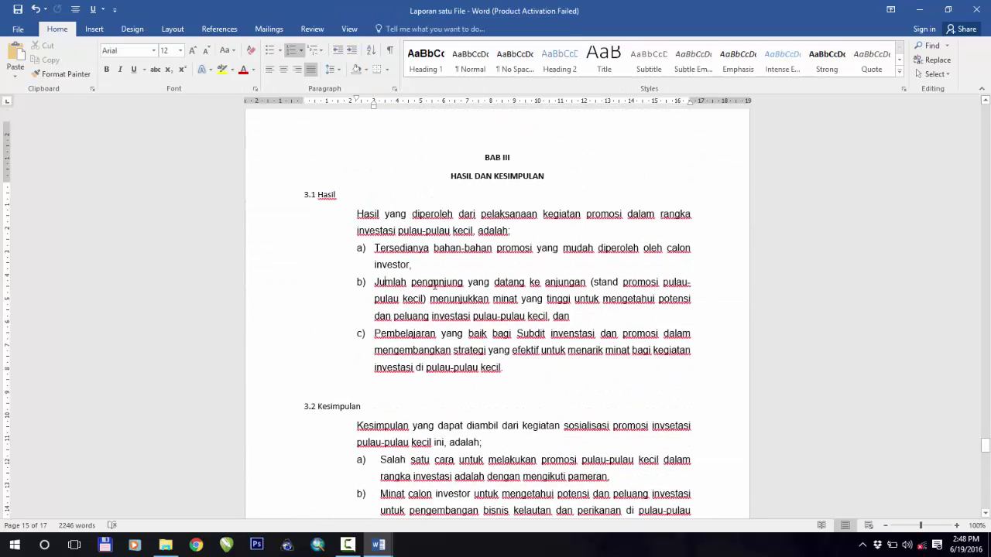
# Step: Review the assembled report from BAB III back to the cover, and from the cover through the KATA PENGANTAR page
pyautogui.scroll(15, 432, 283)
pyautogui.scroll(15, 431, 282)
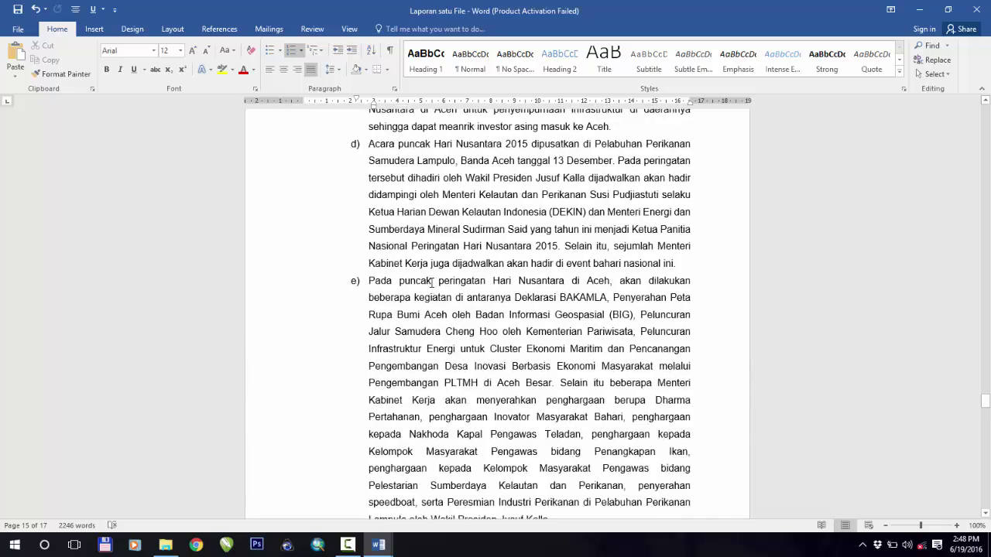
pyautogui.scroll(20, 431, 282)
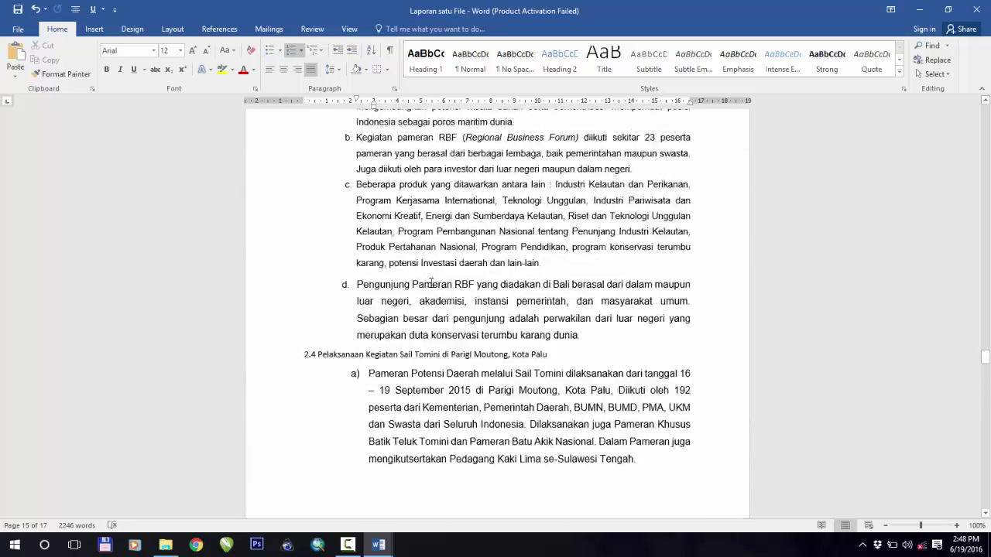
pyautogui.moveTo(987, 351); pyautogui.dragTo(987, 110)
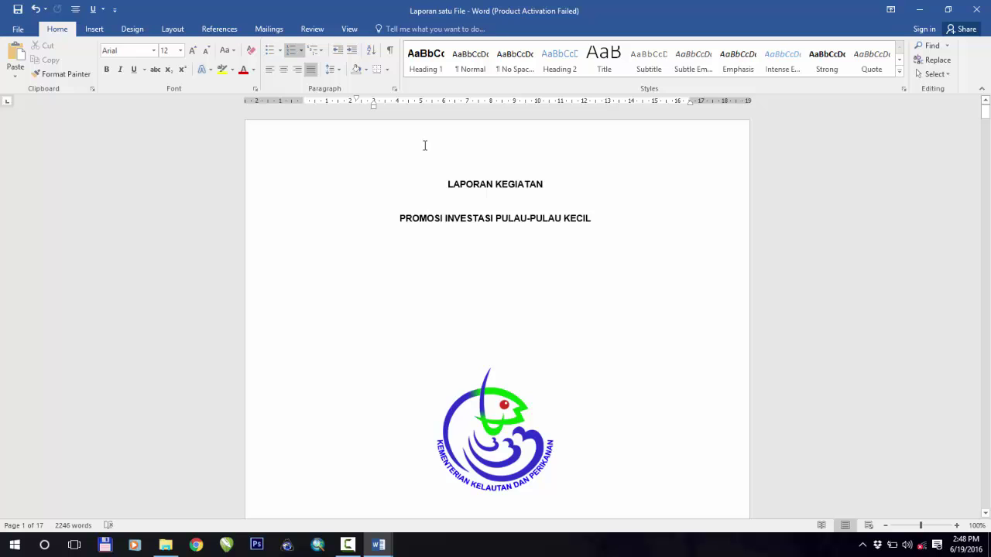
pyautogui.scroll(-5, 434, 193)
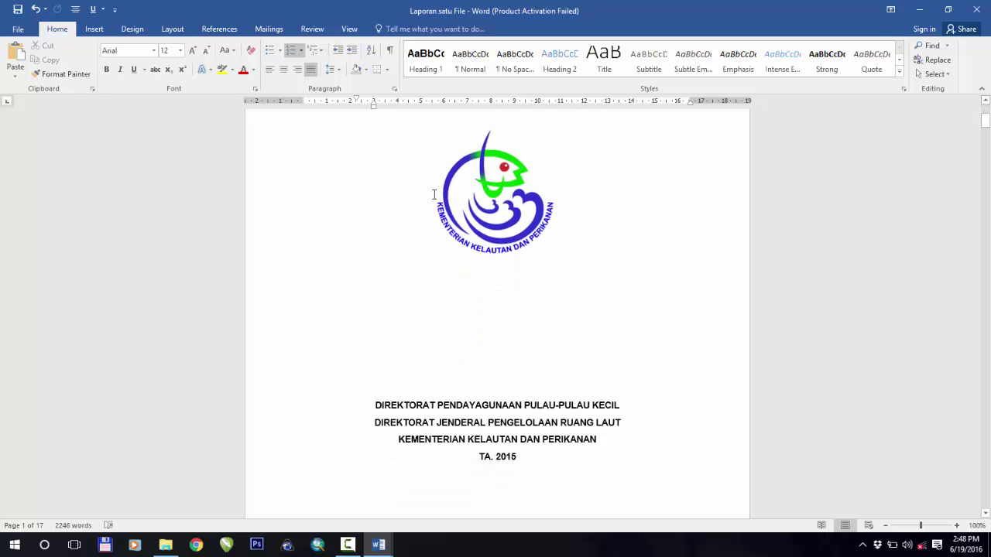
pyautogui.scroll(-7, 435, 194)
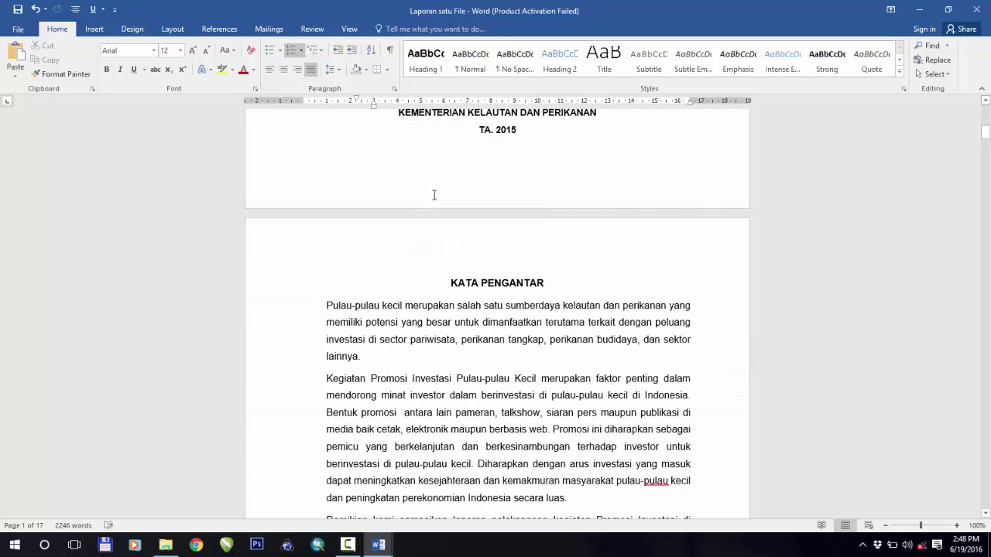
pyautogui.scroll(-4, 435, 195)
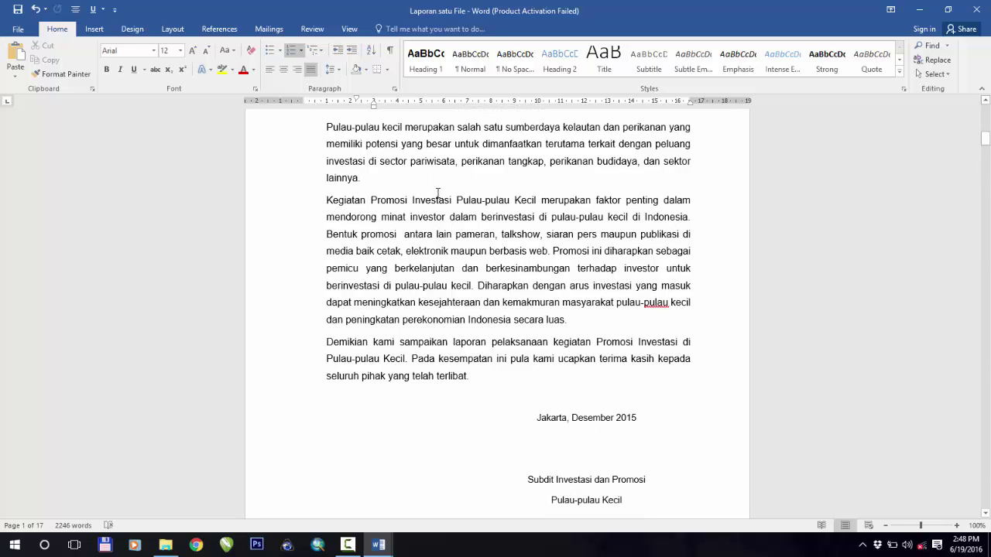
pyautogui.scroll(-3, 437, 193)
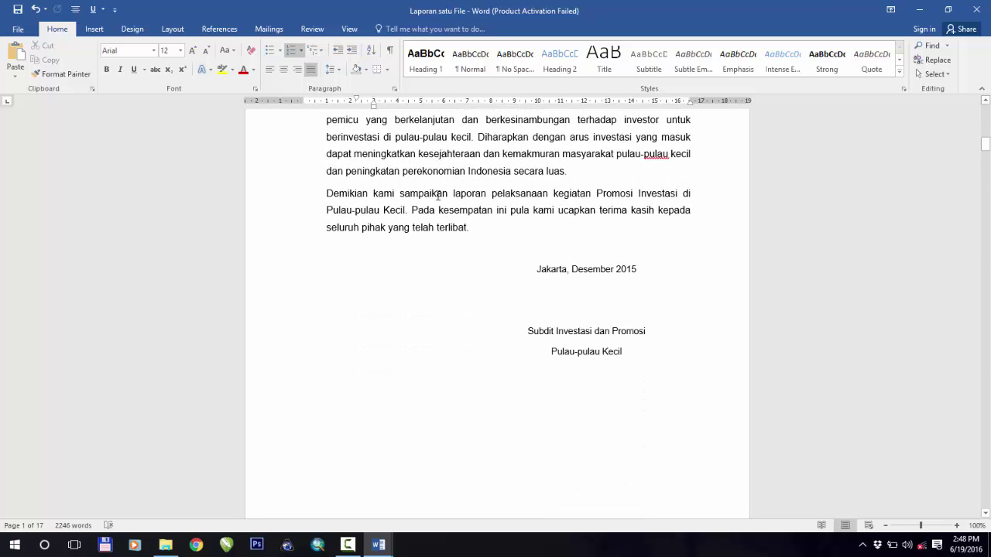